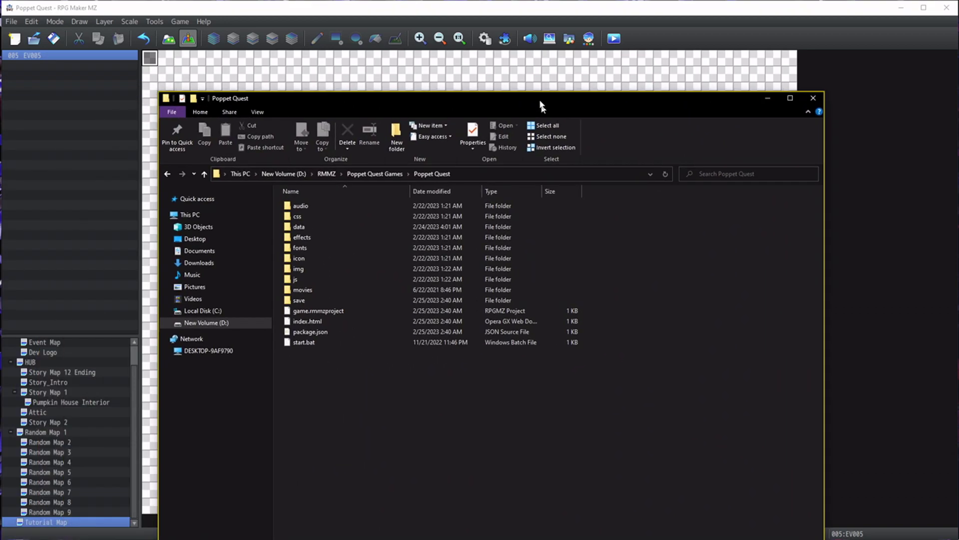
# - Copy ParticleEmitter.js from Downloads into the Poppet Quest project's js/plugins folder, replacing the existing file
pyautogui.moveTo(542, 107); pyautogui.dragTo(468, 62)
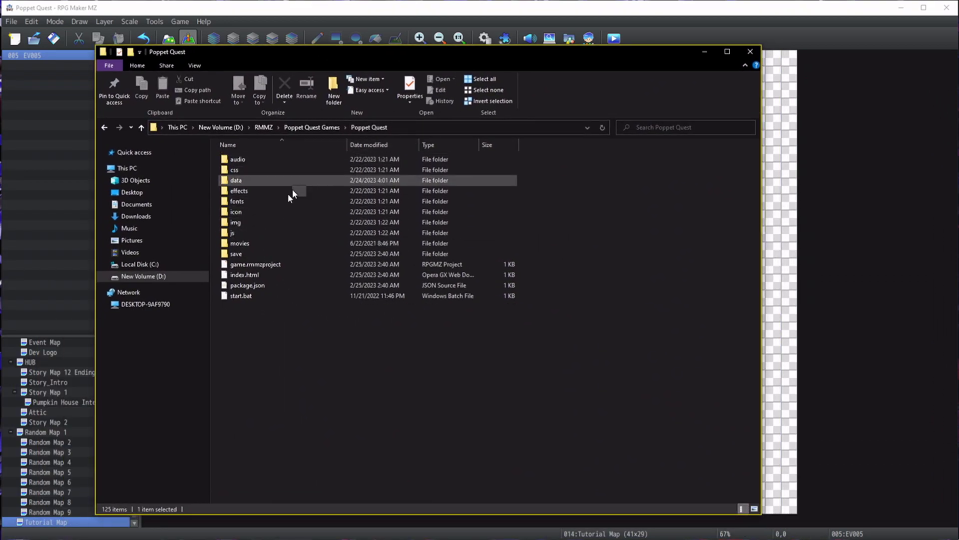
pyautogui.doubleClick(250, 232)
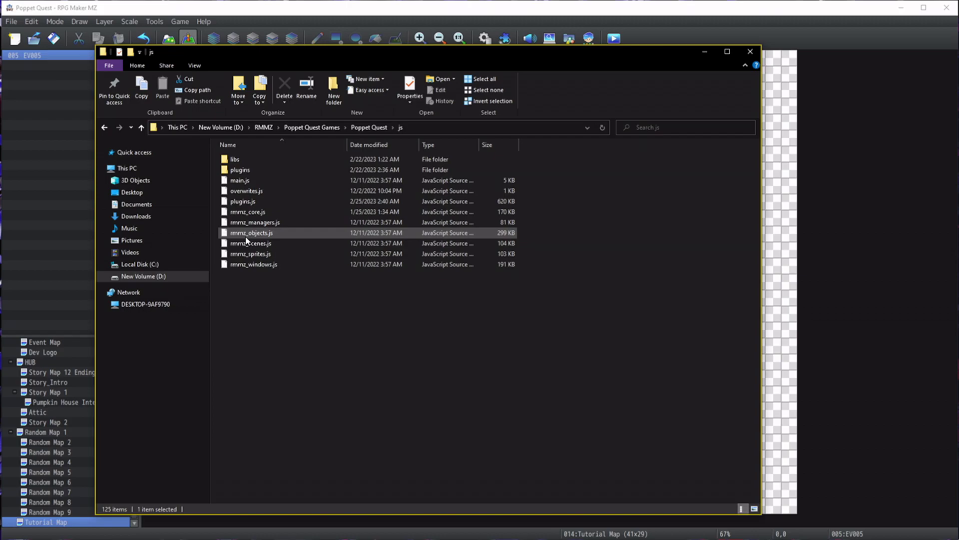
pyautogui.doubleClick(240, 170)
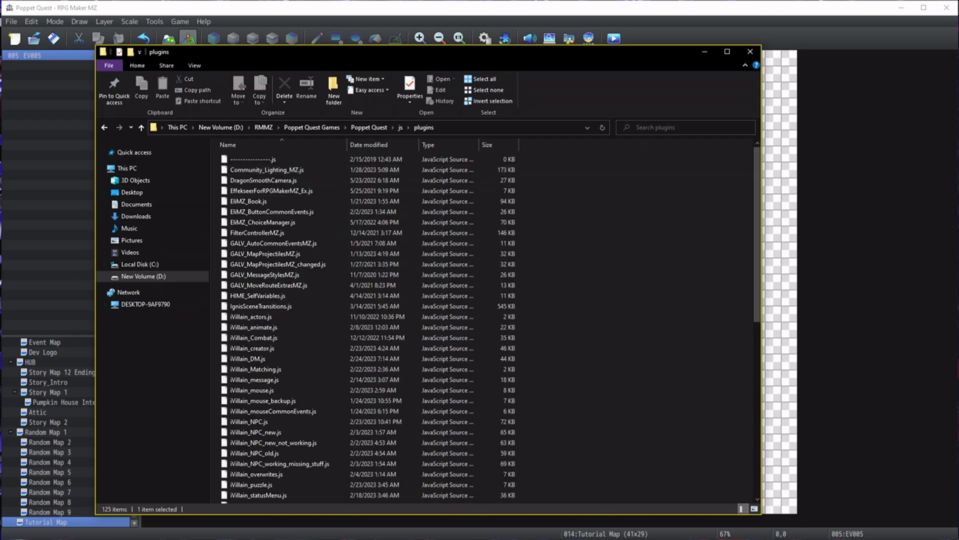
pyautogui.moveTo(711, 116); pyautogui.dragTo(747, 88)
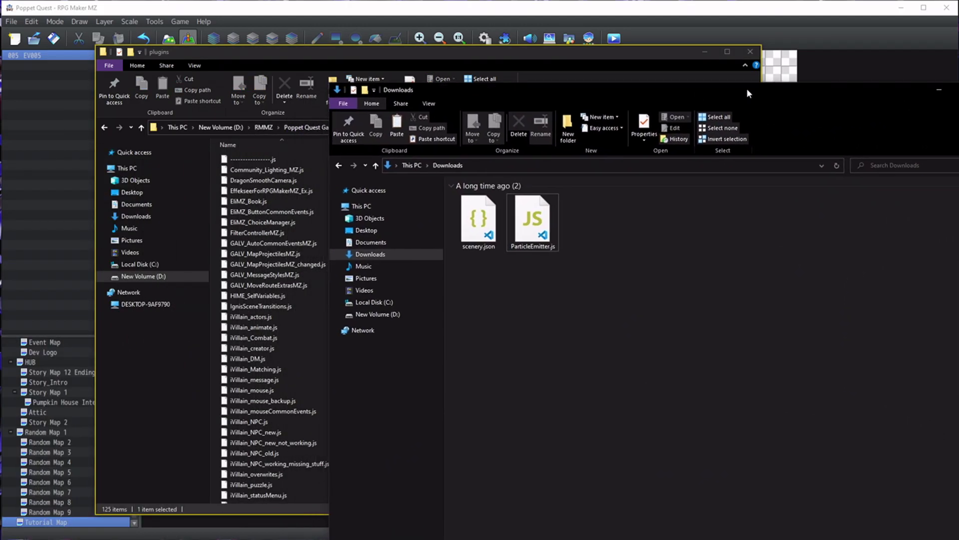
pyautogui.moveTo(533, 222); pyautogui.dragTo(306, 310)
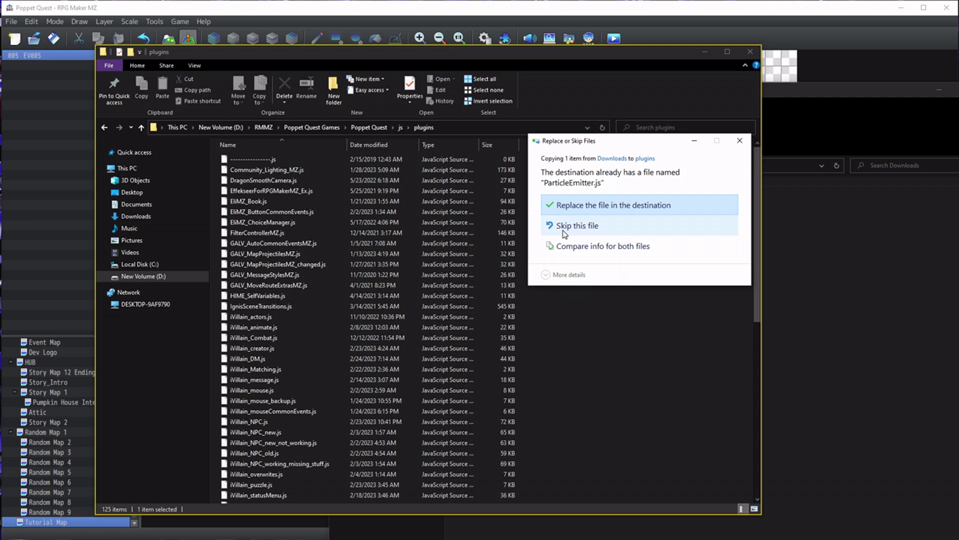
pyautogui.click(565, 206)
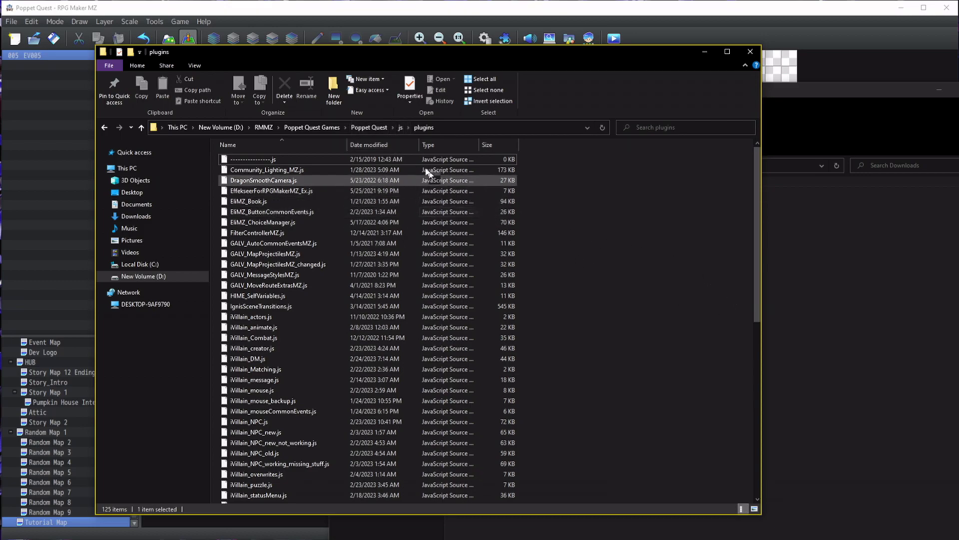
# - Copy scenery.json from Downloads into the project's data/particles folder and put the file windows away
pyautogui.click(375, 128)
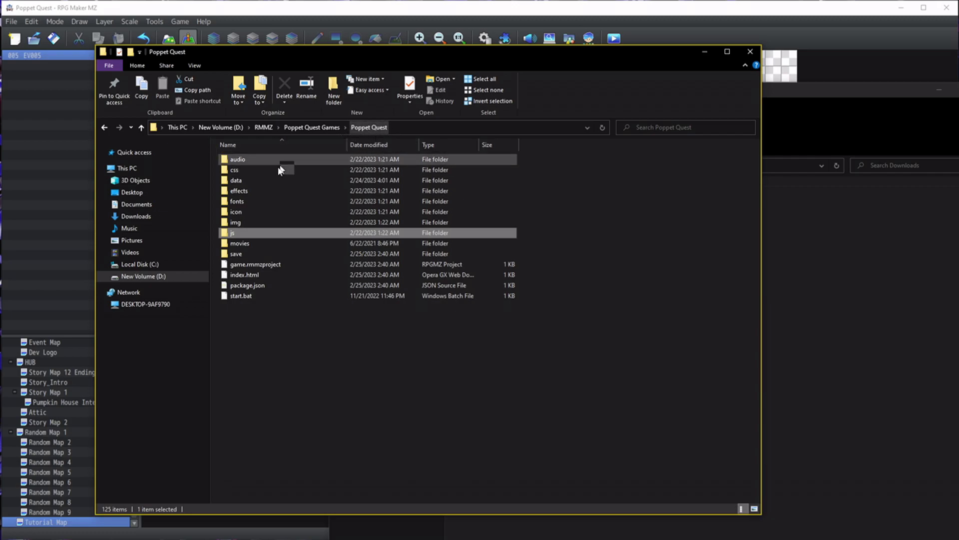
pyautogui.doubleClick(238, 180)
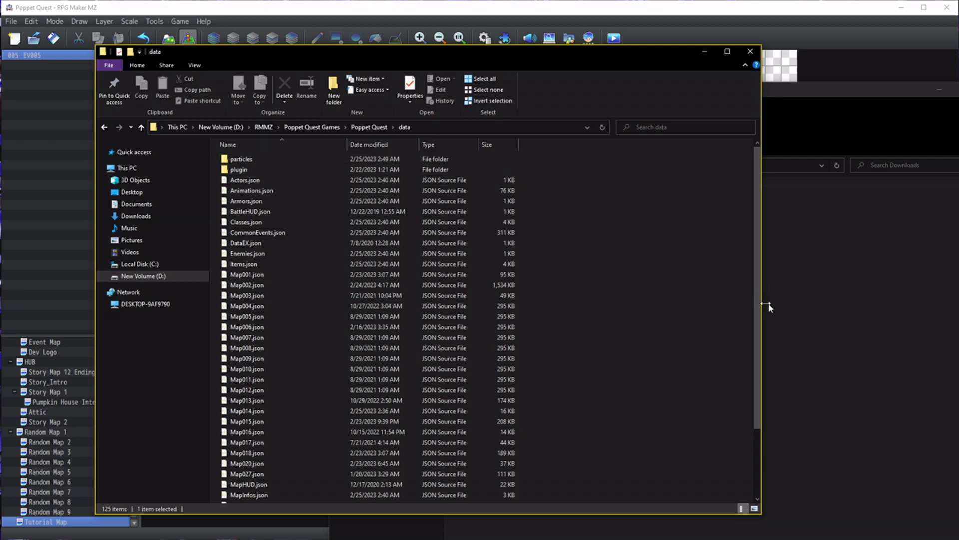
pyautogui.click(784, 302)
pyautogui.doubleClick(239, 160)
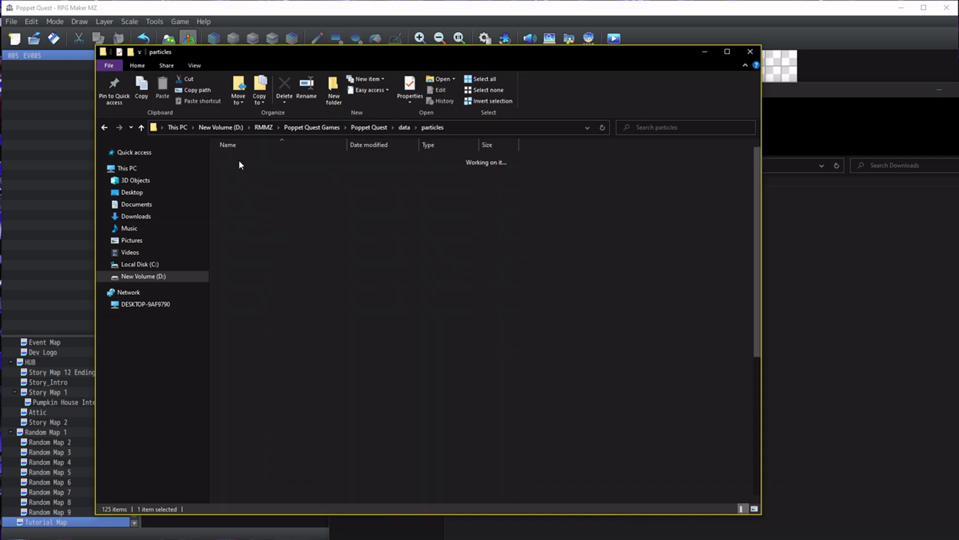
pyautogui.click(910, 340)
pyautogui.moveTo(476, 223); pyautogui.dragTo(314, 325)
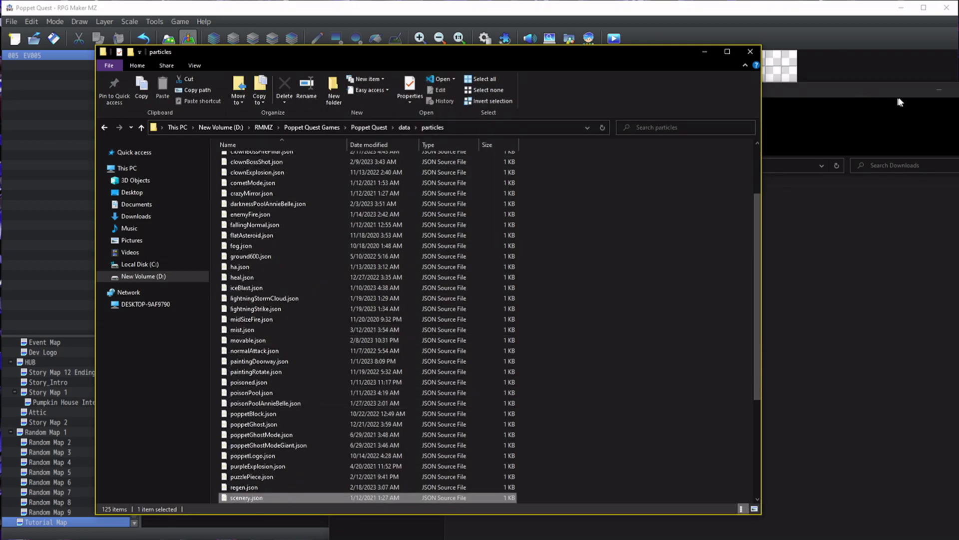
pyautogui.click(954, 90)
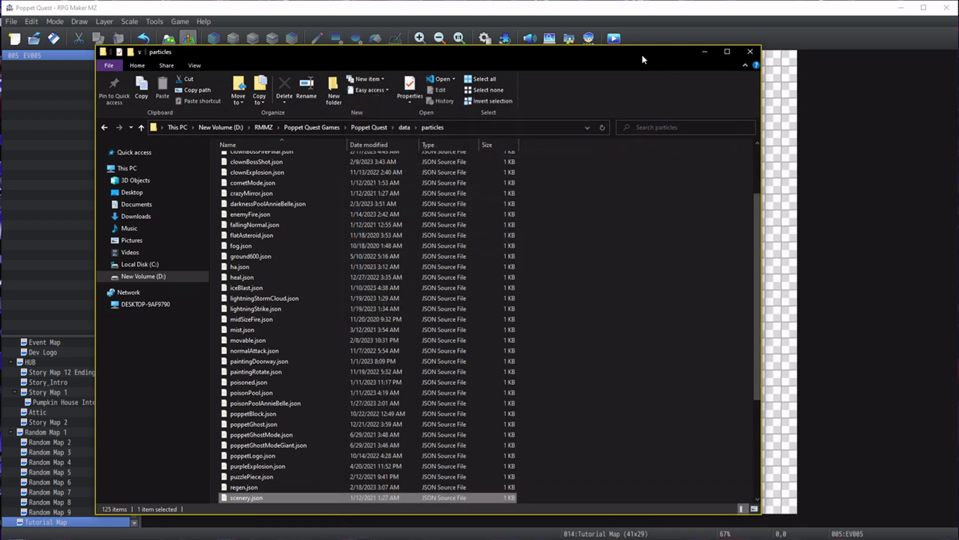
pyautogui.moveTo(642, 54); pyautogui.dragTo(273, 90)
pyautogui.click(381, 86)
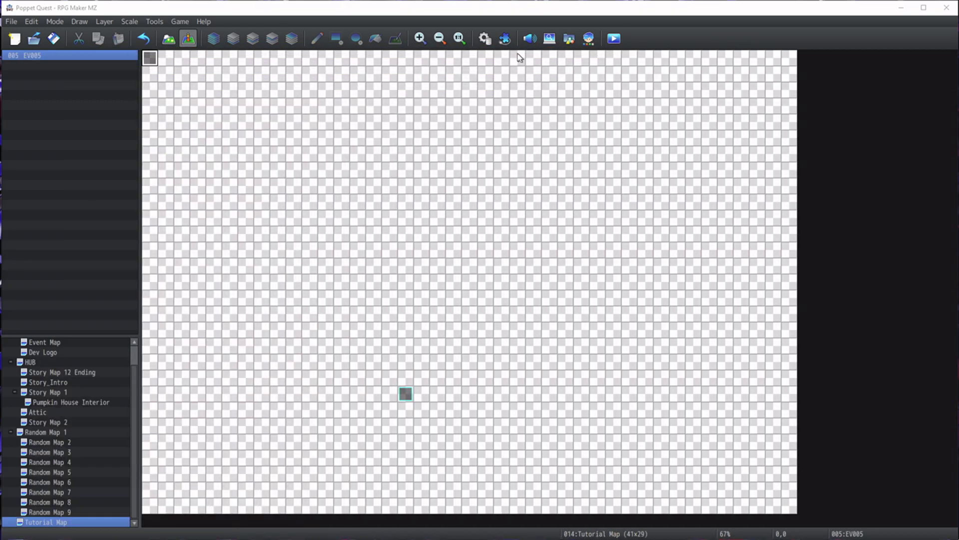
# - Open the Plugin Manager and bring the end of the plugin list into view
pyautogui.click(505, 40)
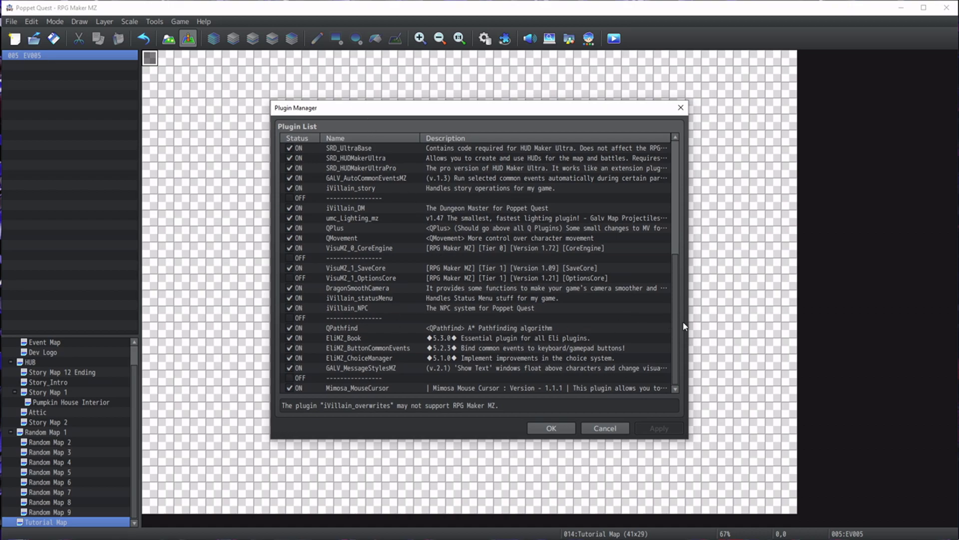
pyautogui.scroll(-2, 678, 318)
pyautogui.moveTo(678, 319); pyautogui.dragTo(676, 364)
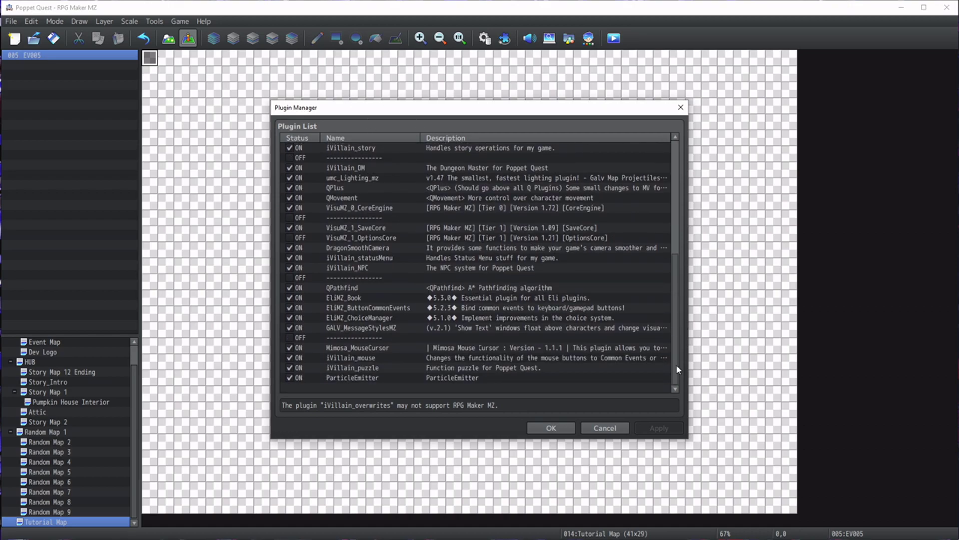
# - Add another ParticleEmitter plugin entry with status ON and delete the duplicate from the plugin list
pyautogui.doubleClick(355, 385)
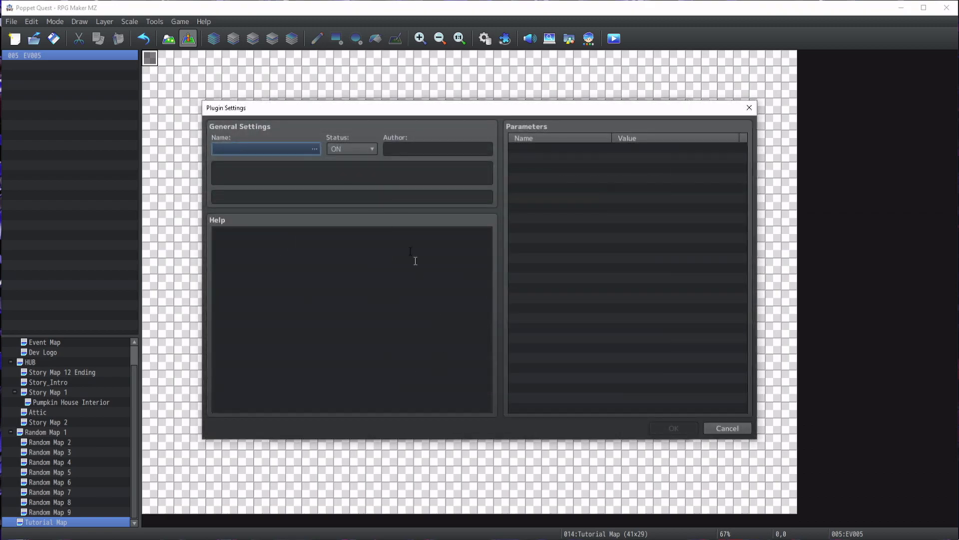
pyautogui.click(266, 148)
pyautogui.moveTo(383, 225); pyautogui.dragTo(384, 312)
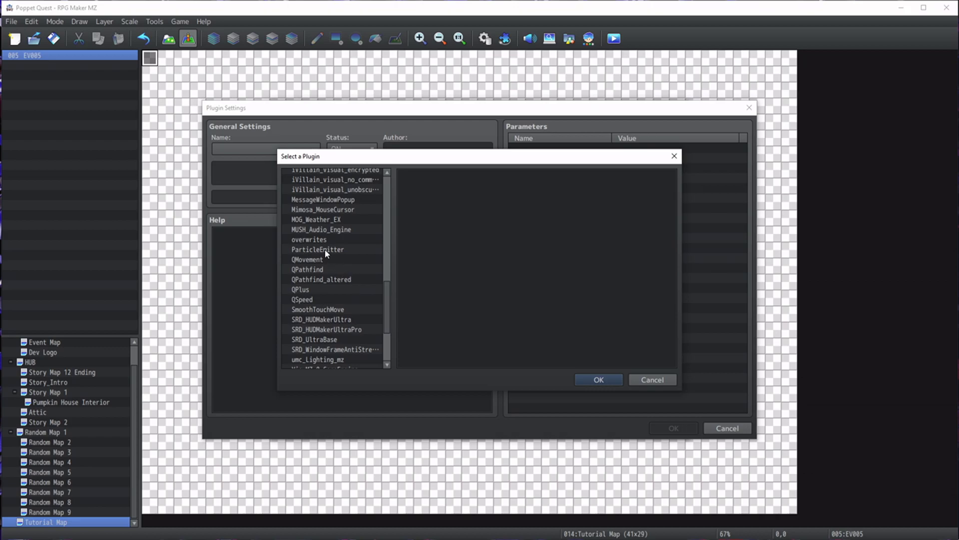
pyautogui.click(325, 249)
pyautogui.click(599, 380)
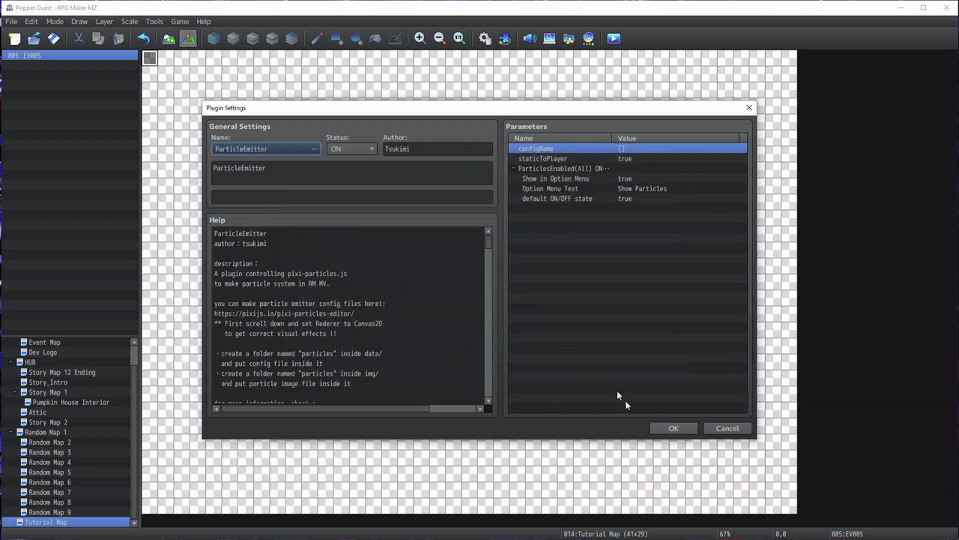
pyautogui.click(674, 427)
pyautogui.click(374, 379)
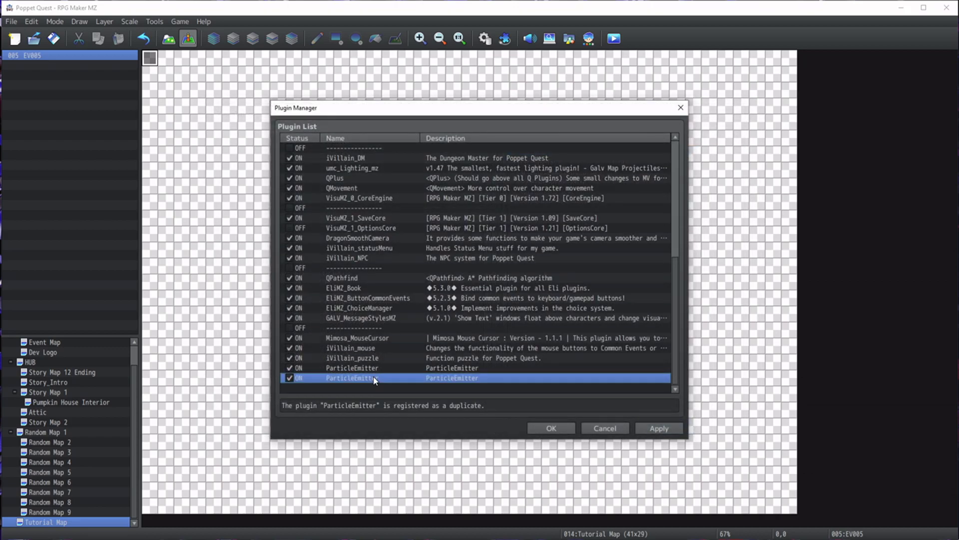
pyautogui.press('Delete')
# - Add scenery as a new entry at the end of the ParticleEmitter plugin's configName list and save the plugin settings
pyautogui.rightClick(374, 379)
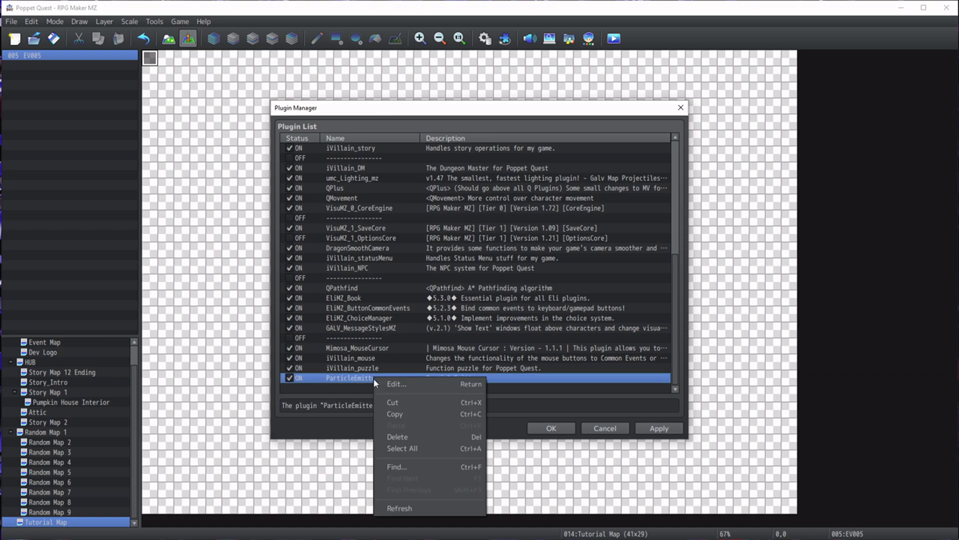
pyautogui.click(385, 386)
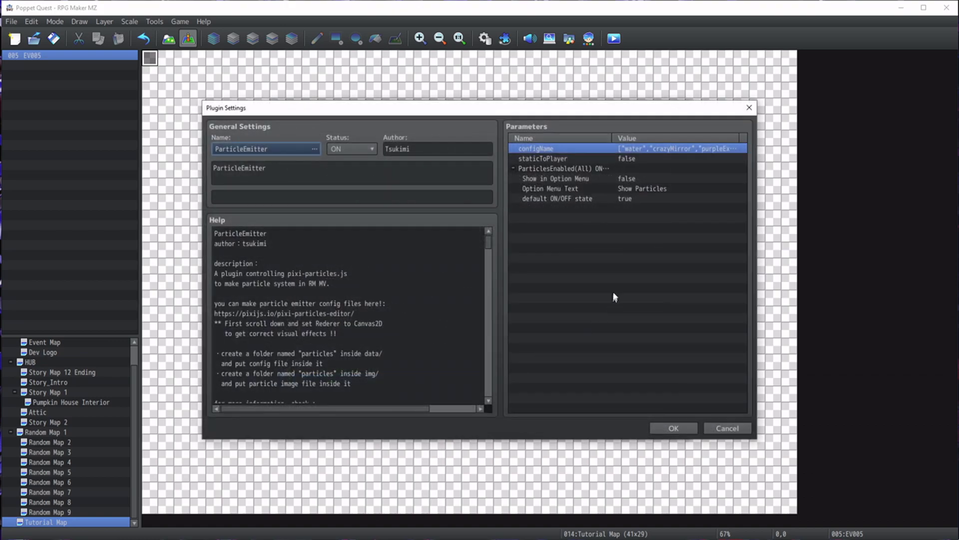
pyautogui.rightClick(588, 150)
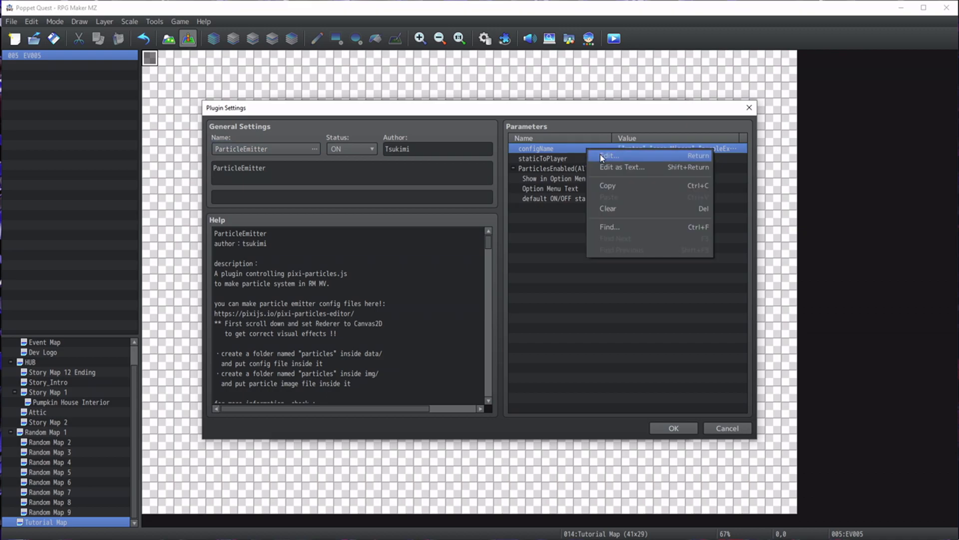
pyautogui.click(602, 158)
pyautogui.scroll(-12, 575, 231)
pyautogui.scroll(-3, 580, 298)
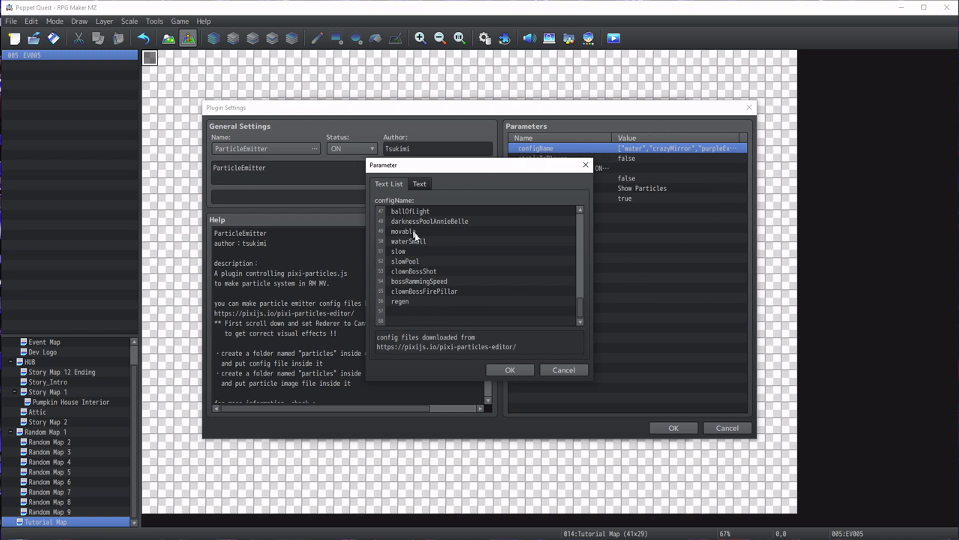
pyautogui.doubleClick(401, 311)
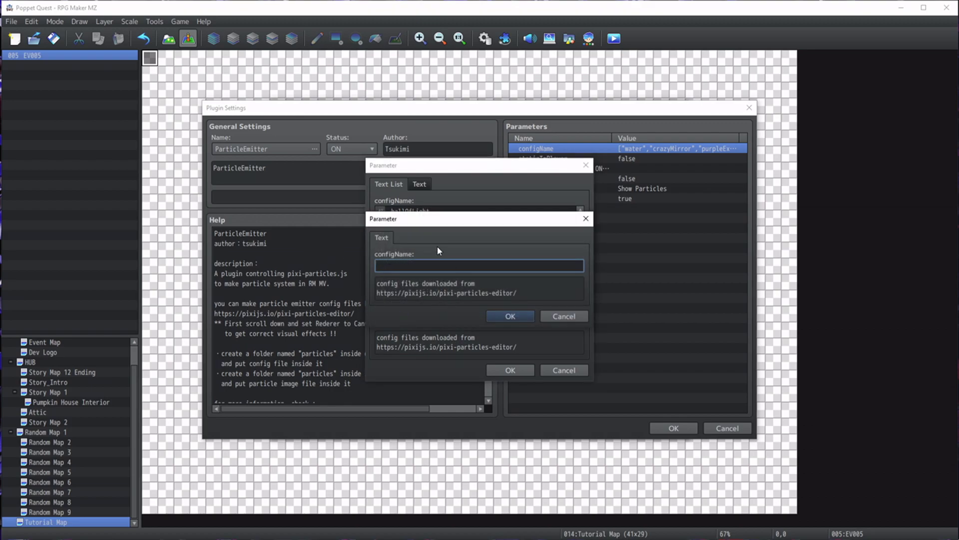
pyautogui.write('scenery')
pyautogui.click(510, 316)
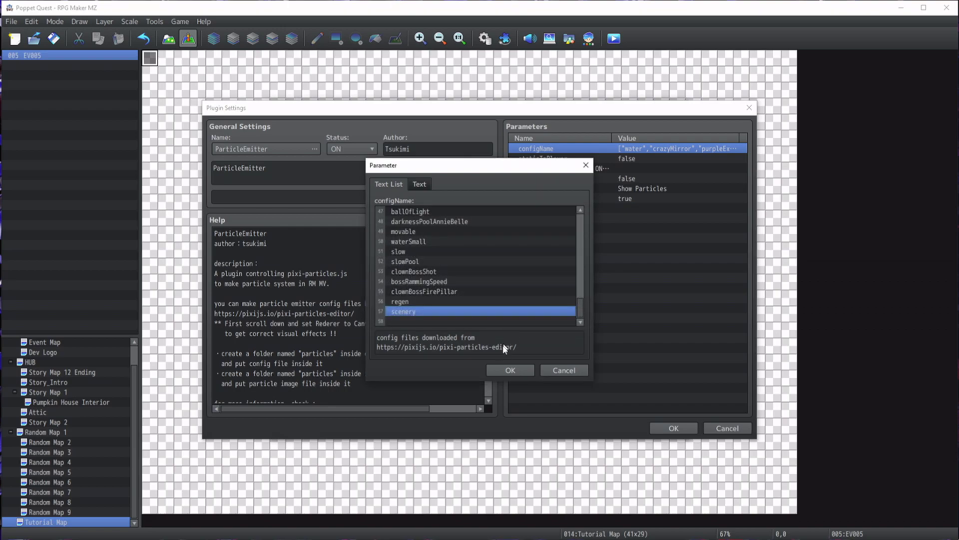
pyautogui.click(502, 370)
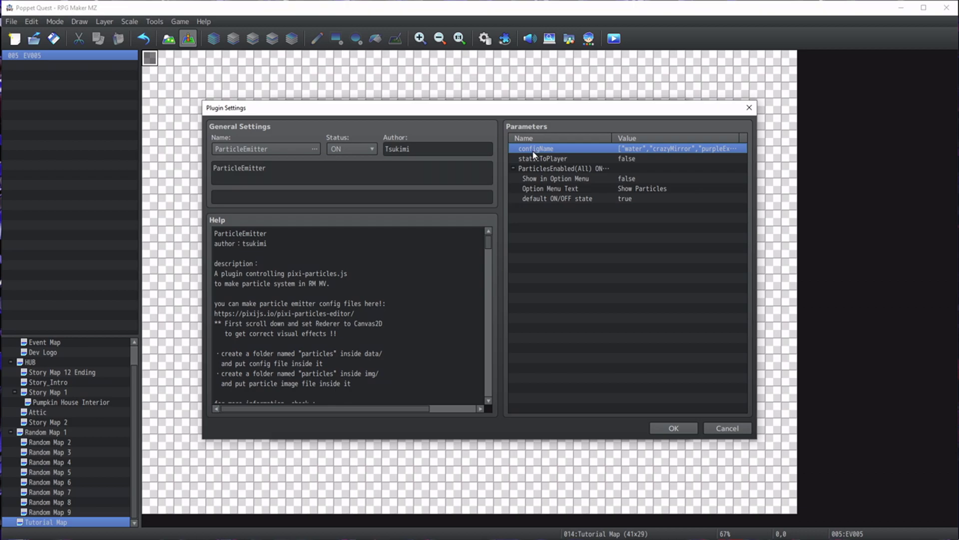
pyautogui.click(672, 428)
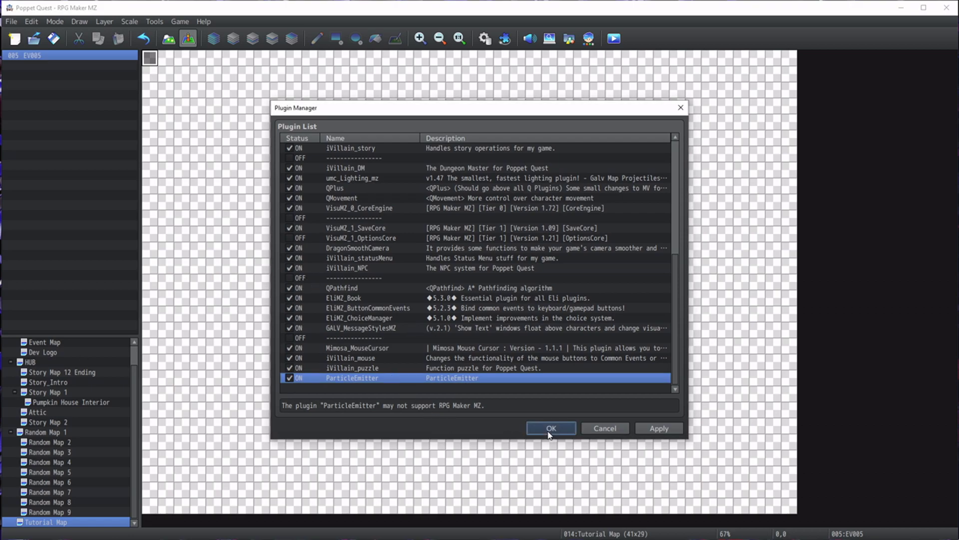
pyautogui.click(550, 430)
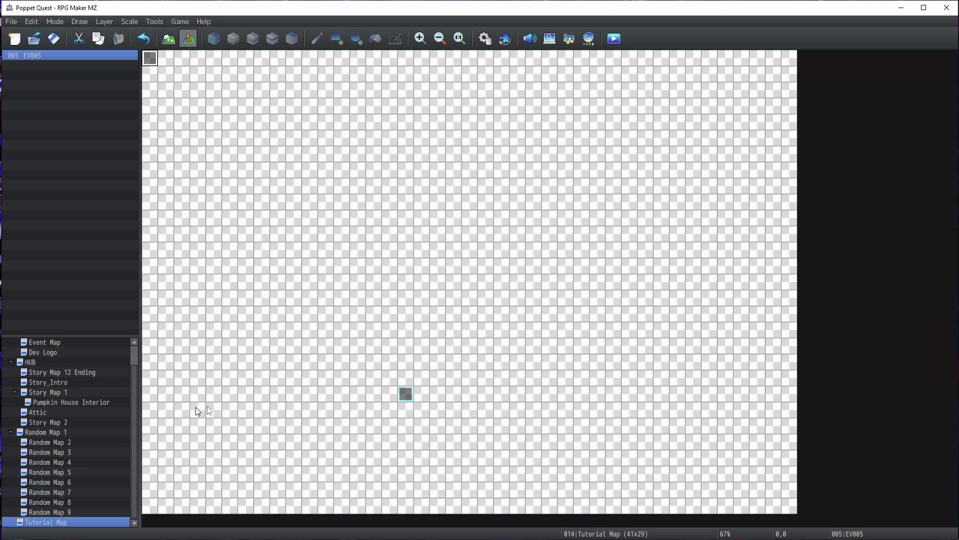
# - Create a new event at tile 20,10 of the Tutorial Map and begin a Script command with $gameMap.createPEmitter(`background`, [
pyautogui.click(477, 230)
pyautogui.click(469, 218)
pyautogui.rightClick(466, 220)
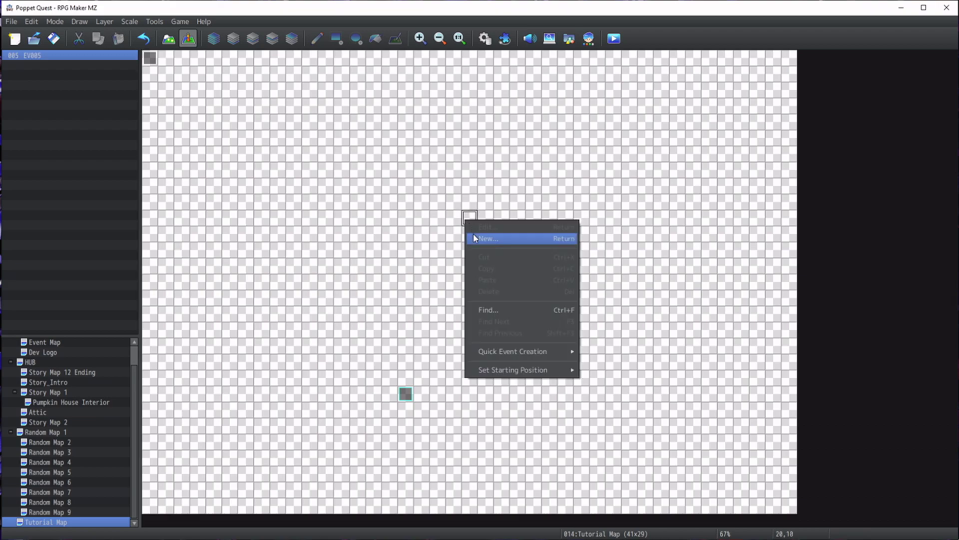
pyautogui.click(484, 238)
pyautogui.doubleClick(470, 173)
pyautogui.click(475, 142)
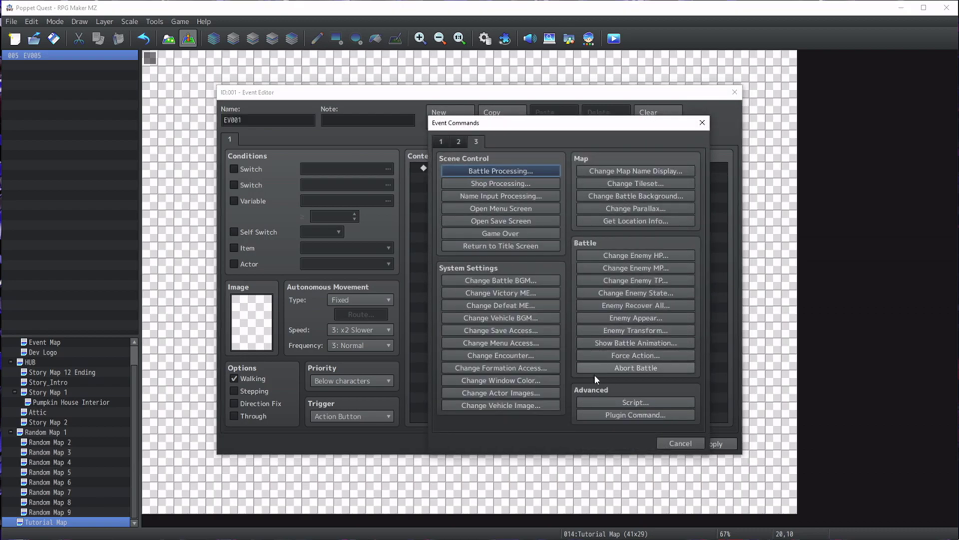
pyautogui.click(603, 403)
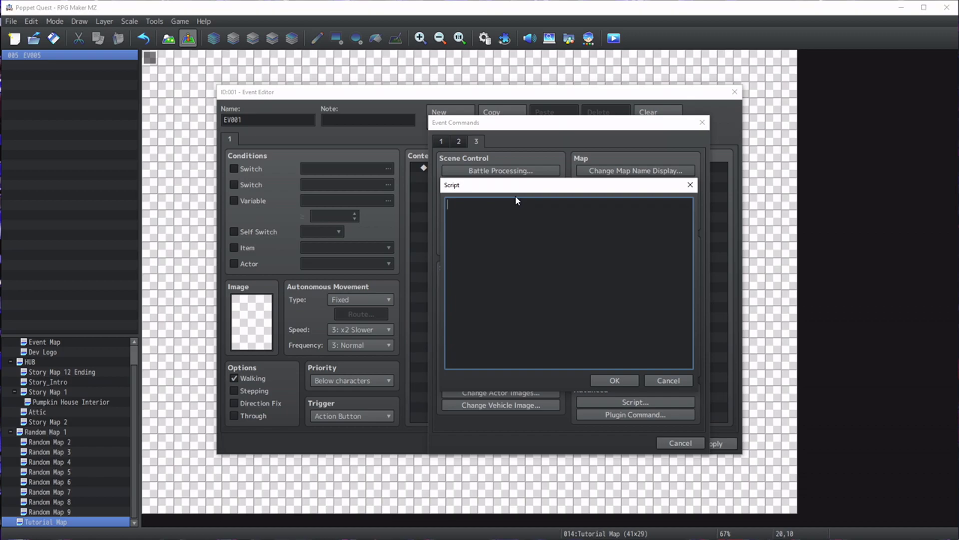
pyautogui.write("$gameMap.createPEmitter('background', [")
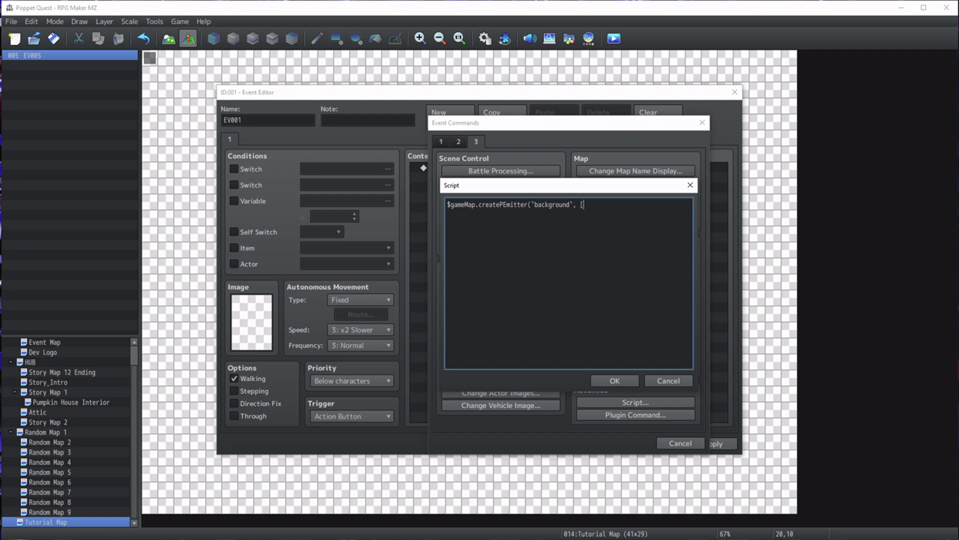
# - Switch to File Explorer and look through the project's img/pictures folder for the particle image name
pyautogui.hotkey('alt', 'Tab')
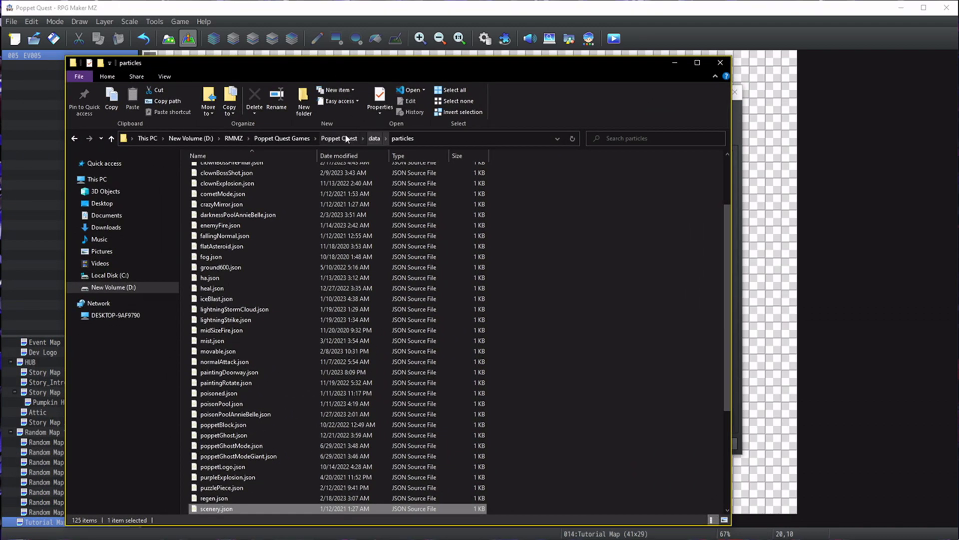
pyautogui.click(348, 139)
pyautogui.doubleClick(223, 232)
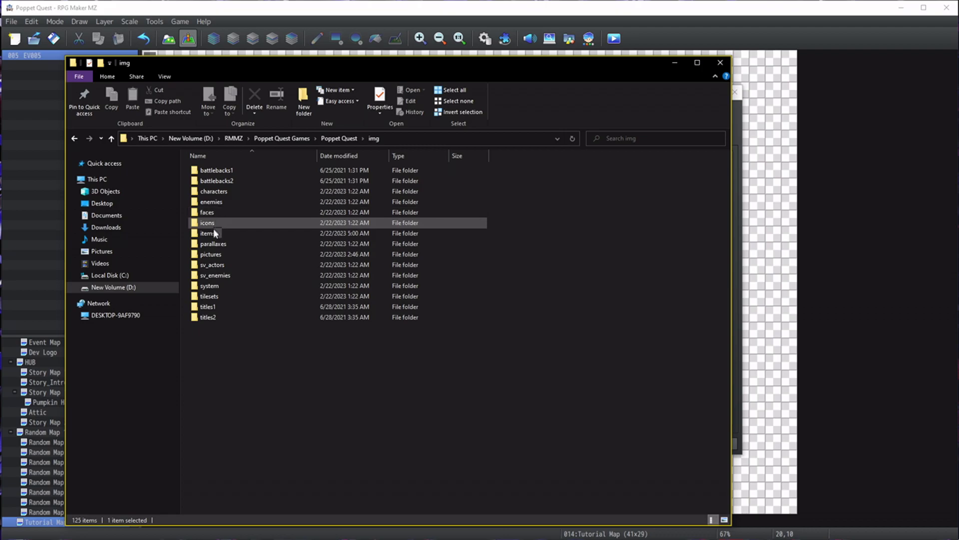
pyautogui.doubleClick(211, 254)
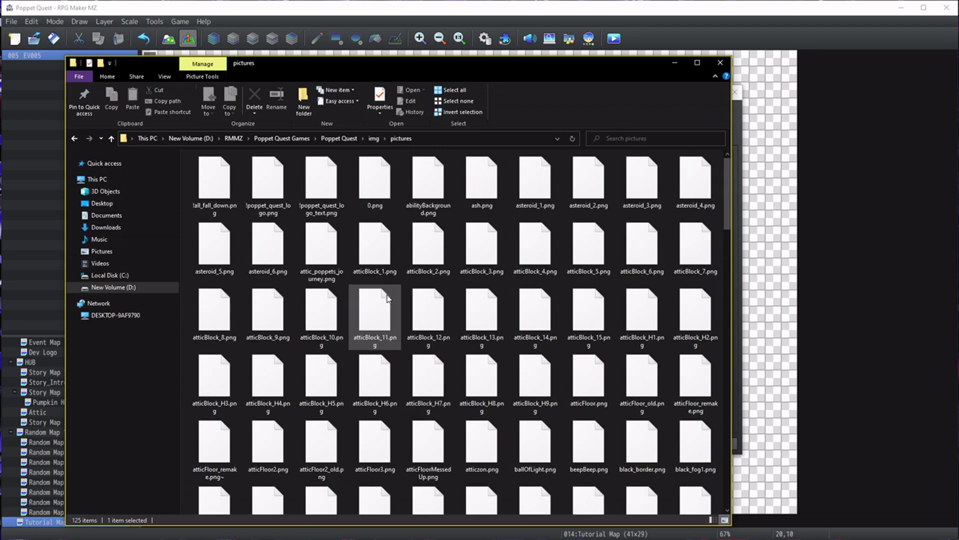
pyautogui.scroll(-12, 482, 307)
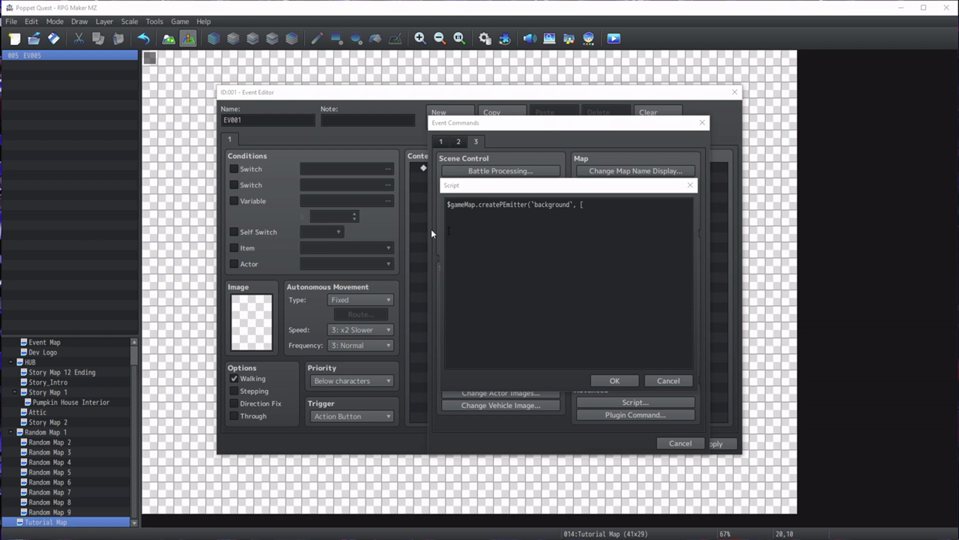
# - Complete the createPEmitter script with [`storyPictureFrame`], `scenery` and this._eventId as its remaining arguments, and save the command
pyautogui.click(590, 204)
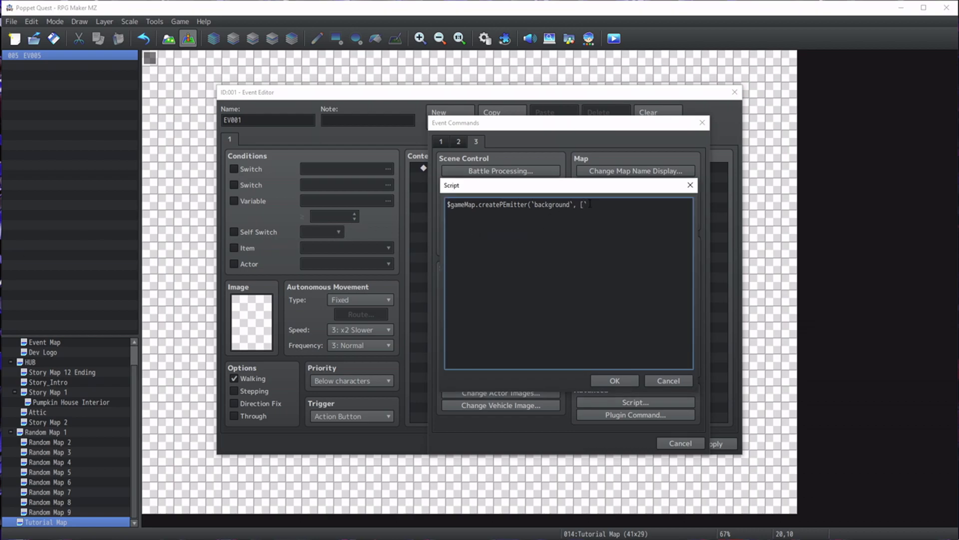
pyautogui.write('storyPictureFrame`')
pyautogui.write('], `scenery`,')
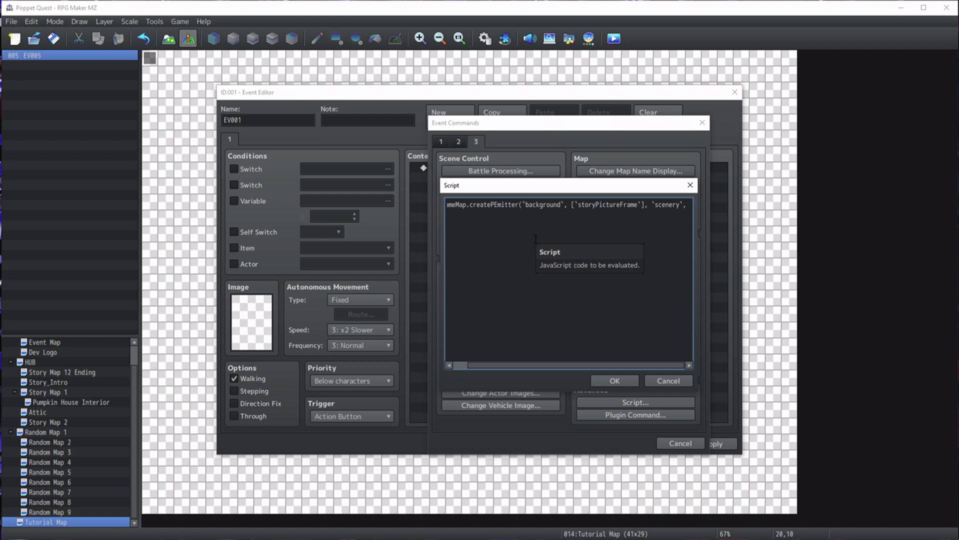
pyautogui.write('this._eventId')
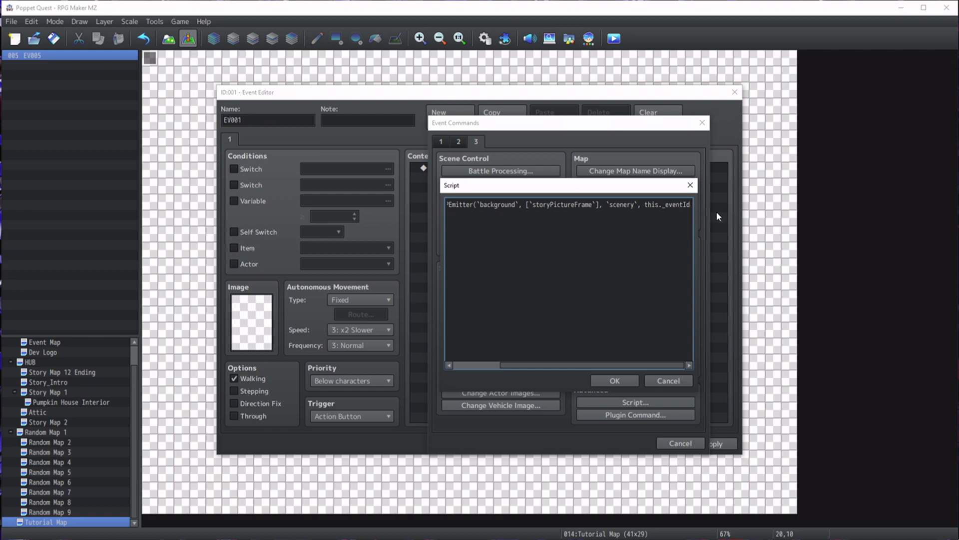
pyautogui.write(')')
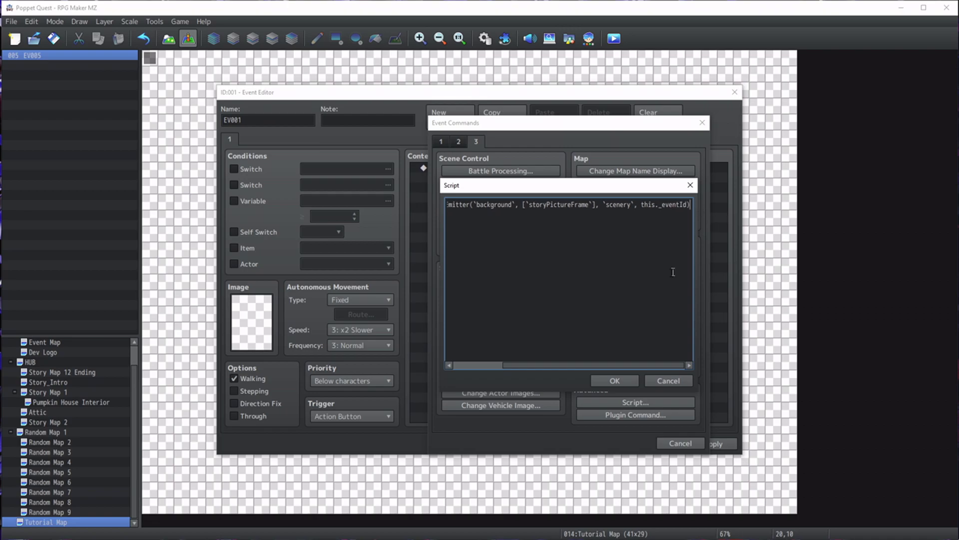
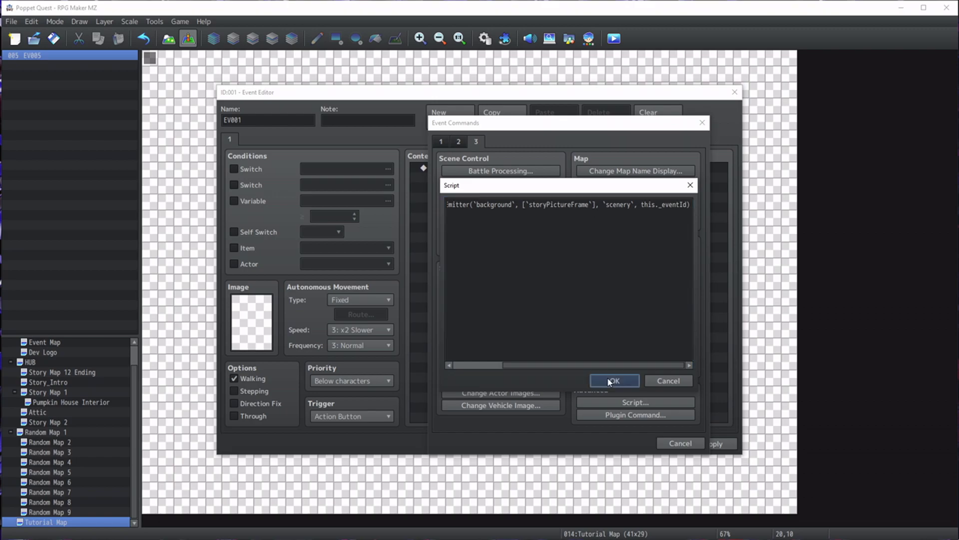
# - Set the event's trigger to Parallel and add an Erase Event command after the script, then save the event
pyautogui.click(346, 417)
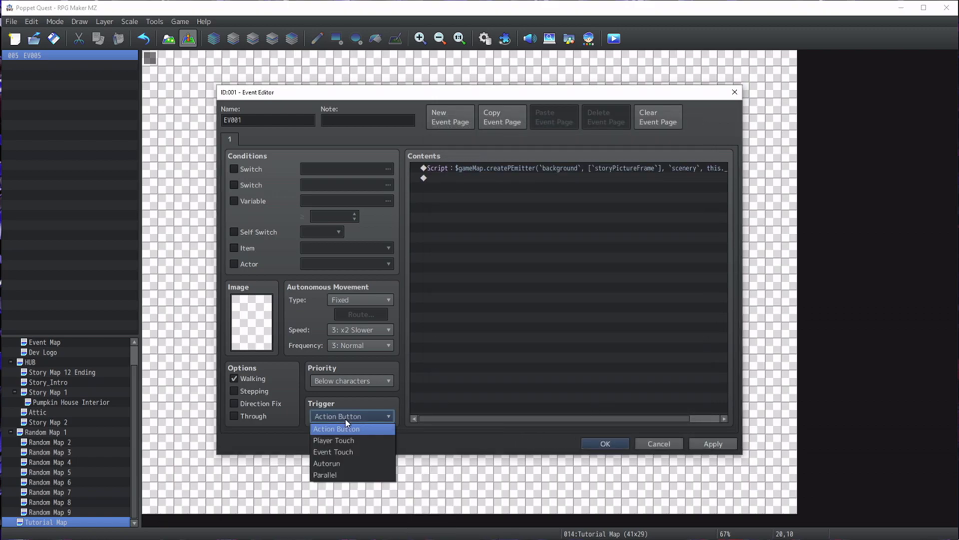
pyautogui.click(332, 475)
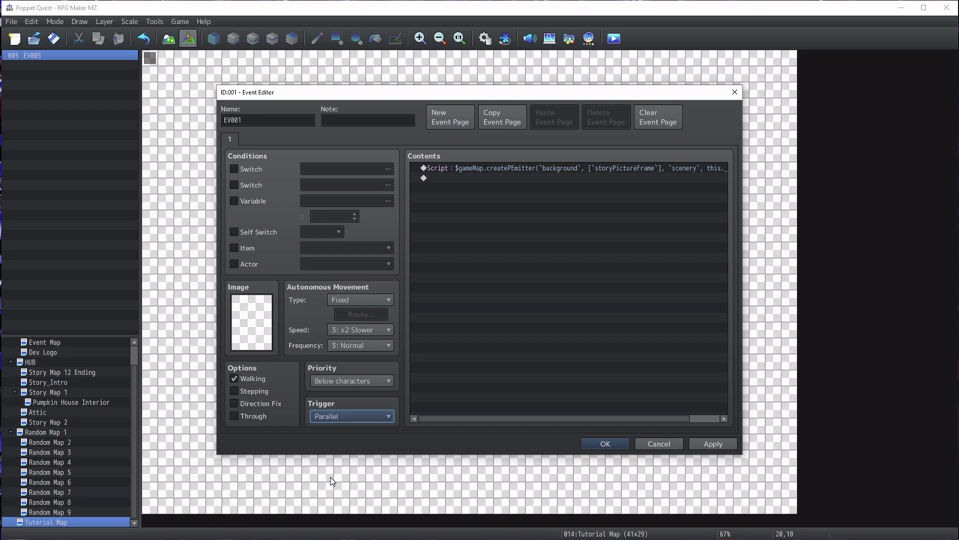
pyautogui.click(467, 178)
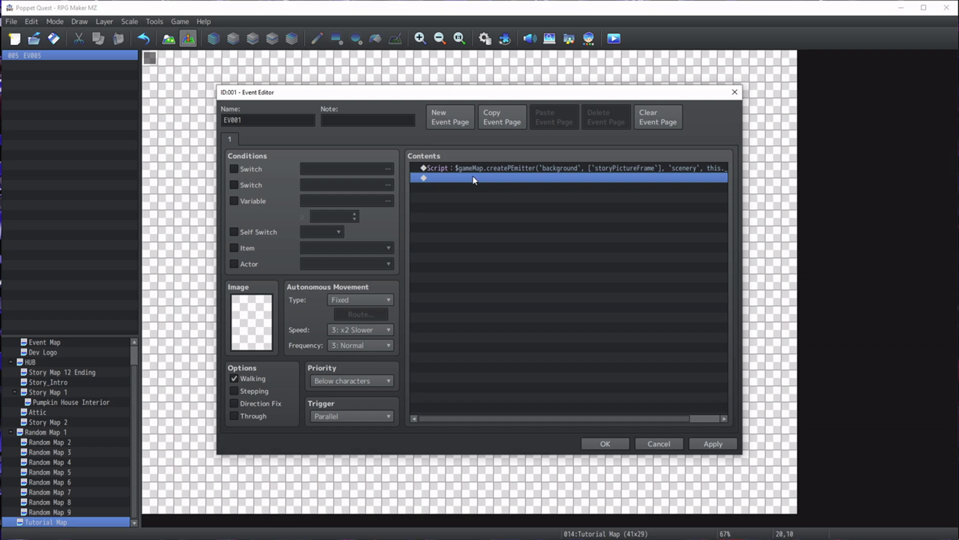
pyautogui.rightClick(476, 180)
pyautogui.click(480, 182)
pyautogui.click(440, 141)
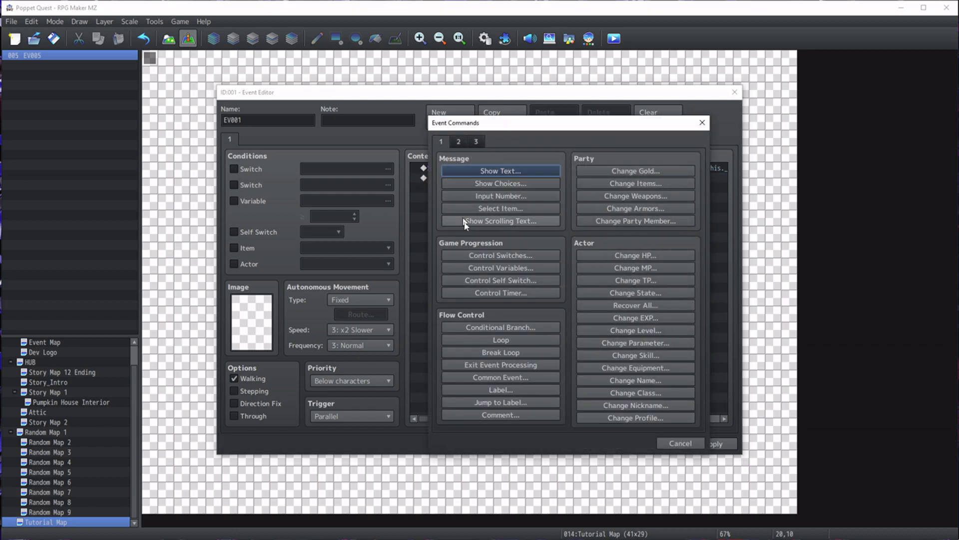
pyautogui.click(459, 141)
pyautogui.click(489, 334)
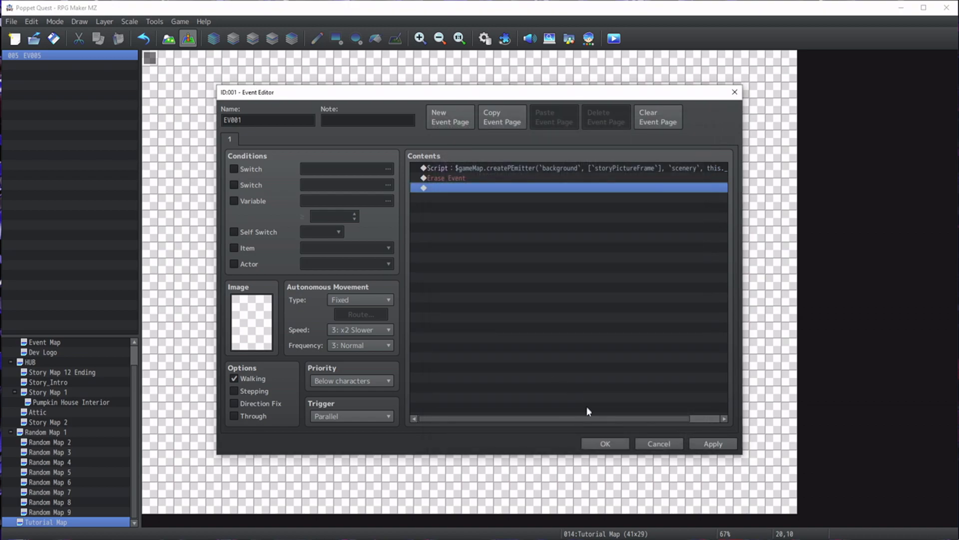
pyautogui.click(593, 446)
# - Save the project and playtest the map to check the picture frame, then close the test game
pyautogui.click(615, 38)
pyautogui.click(482, 292)
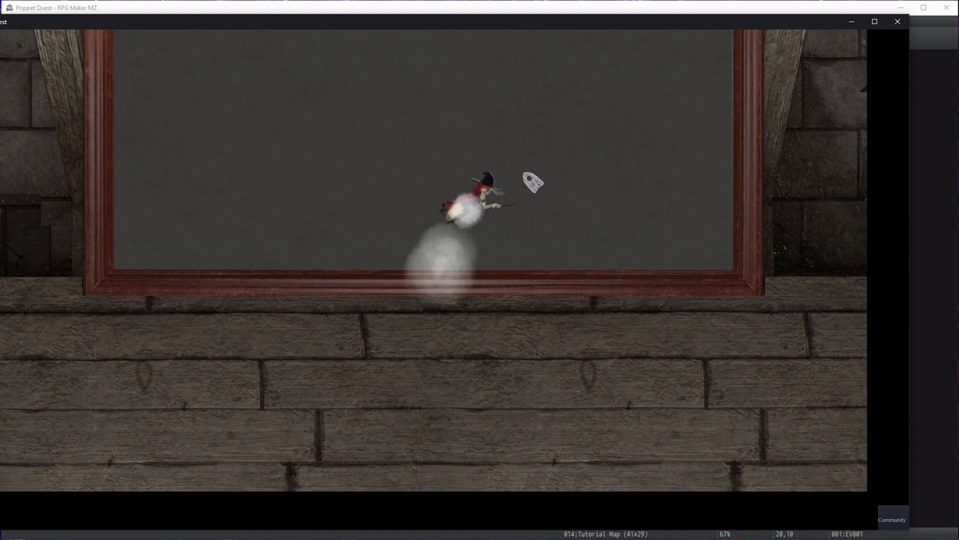
pyautogui.click(898, 28)
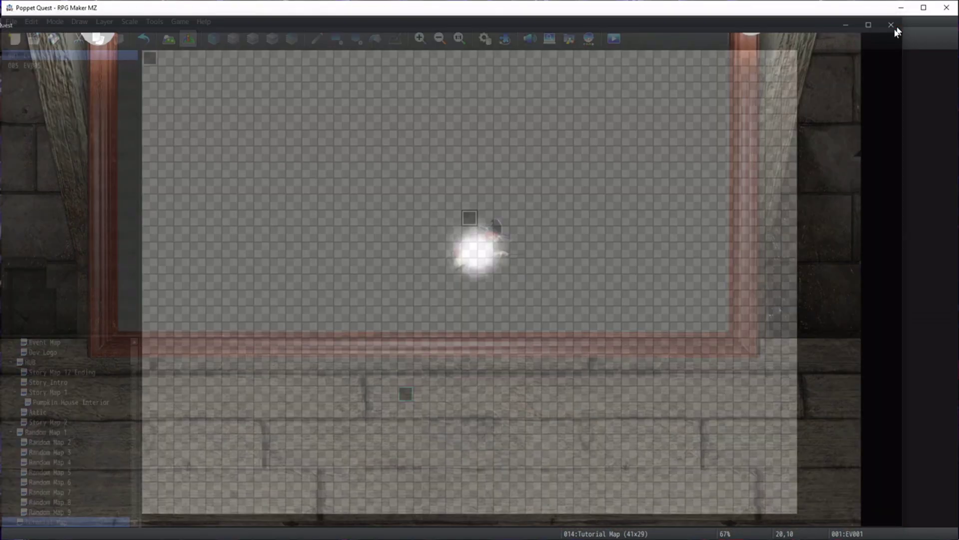
# - Insert the script $gameMap.setPEmitterZ(`background`, 0) before Erase Event in EV001 and save the event
pyautogui.doubleClick(462, 219)
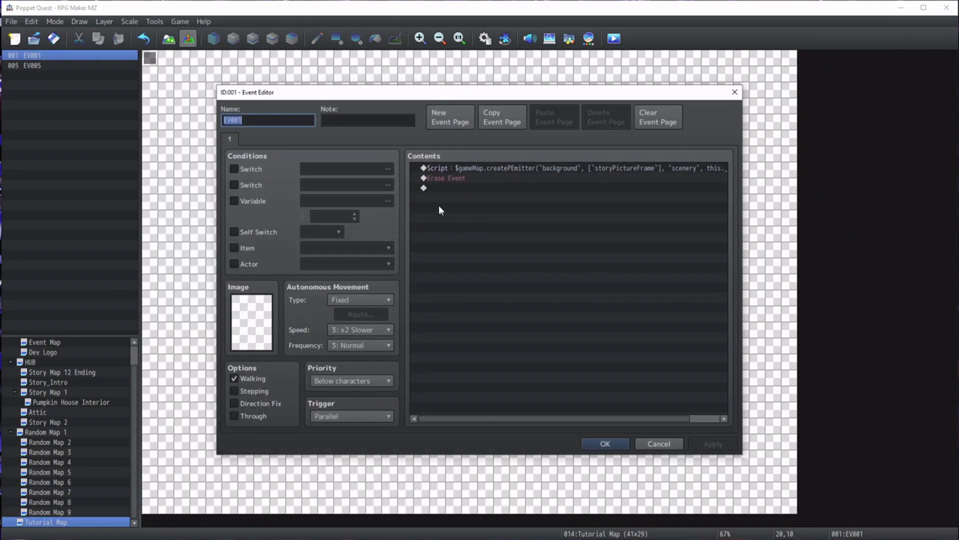
pyautogui.click(443, 175)
pyautogui.rightClick(443, 175)
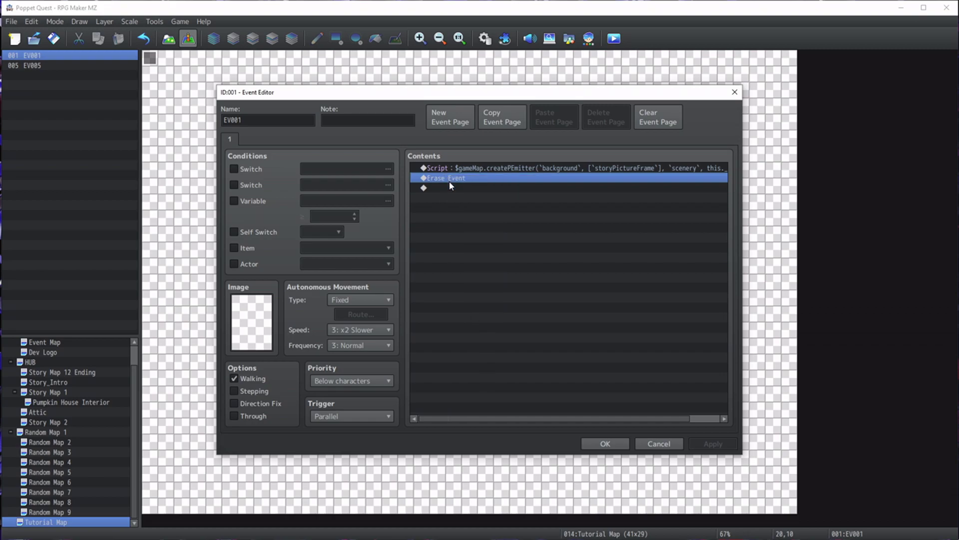
pyautogui.click(460, 187)
pyautogui.click(476, 141)
pyautogui.click(602, 402)
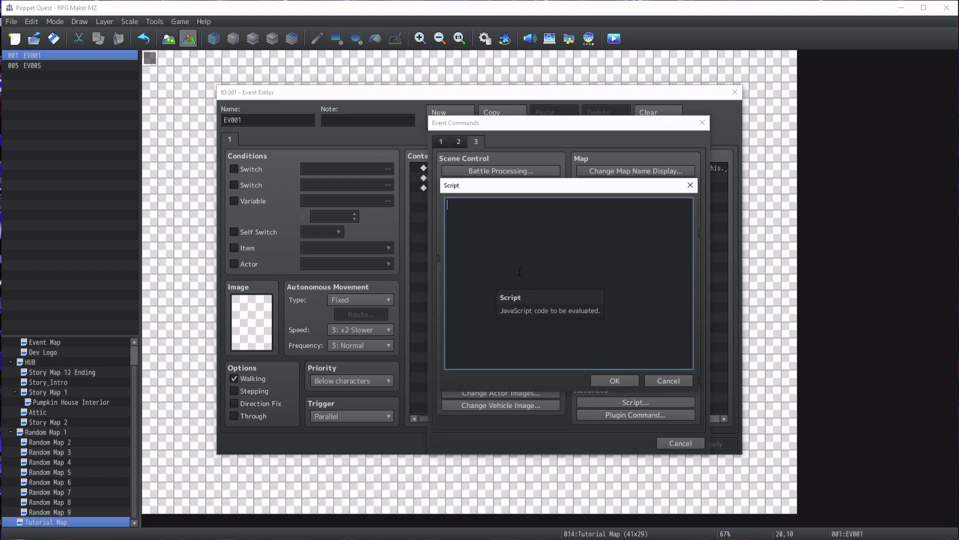
pyautogui.write('$game')
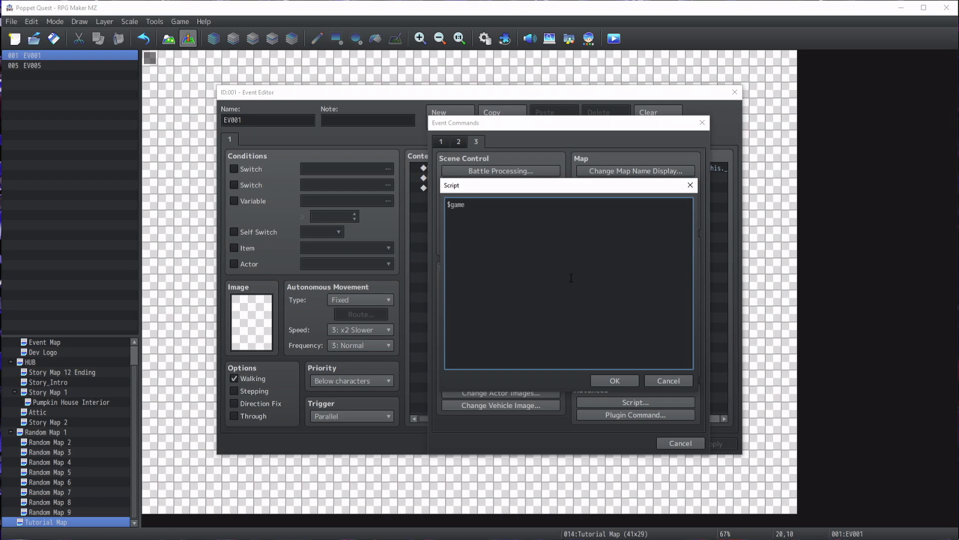
pyautogui.write('Map.setPEmitterZ(`background')
pyautogui.write('0')
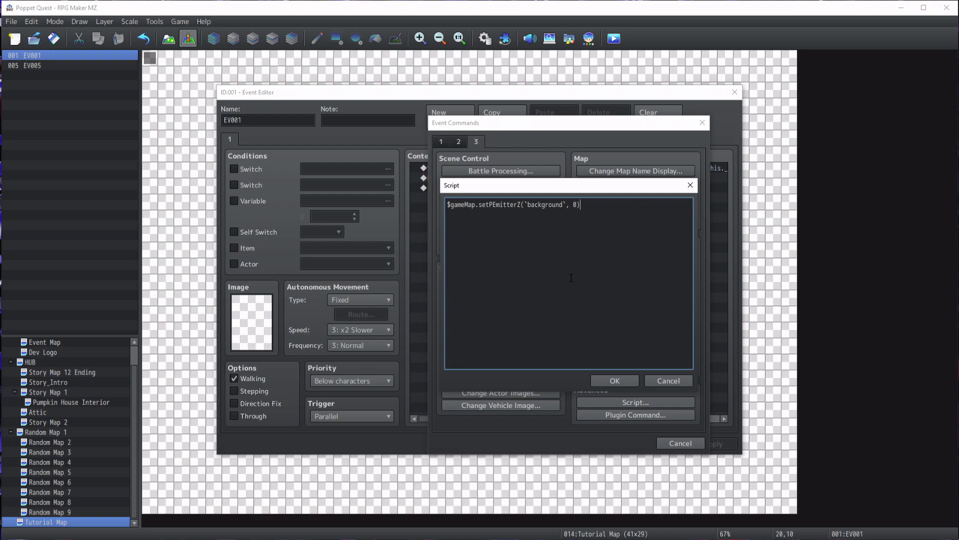
pyautogui.click(615, 380)
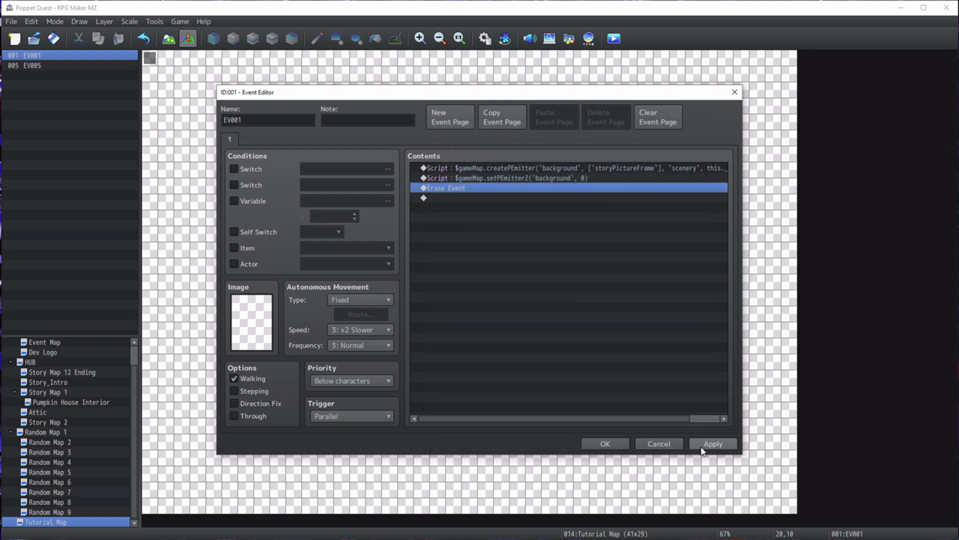
pyautogui.click(707, 445)
pyautogui.click(605, 444)
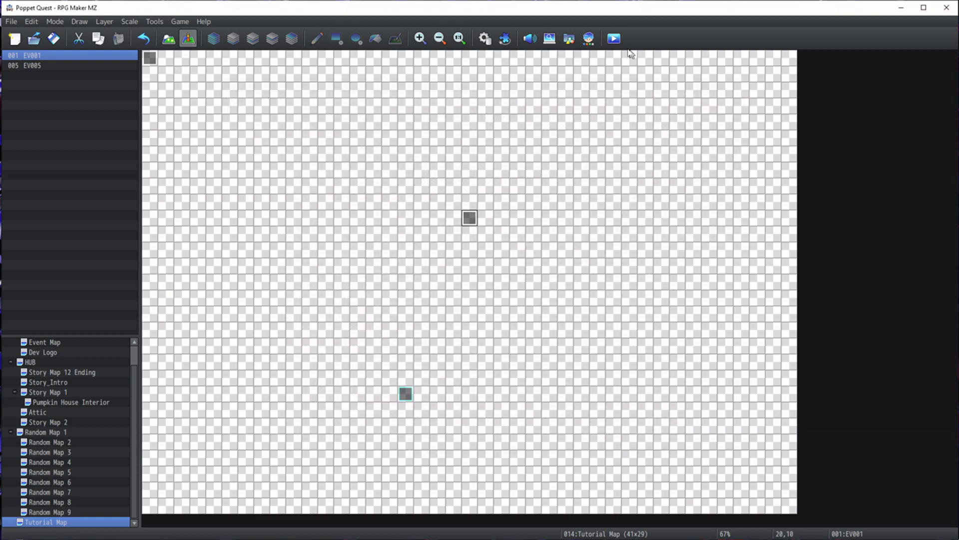
# - Save and playtest the map again, moving the character around the frame to check the layering, then close the game
pyautogui.click(614, 38)
pyautogui.click(457, 291)
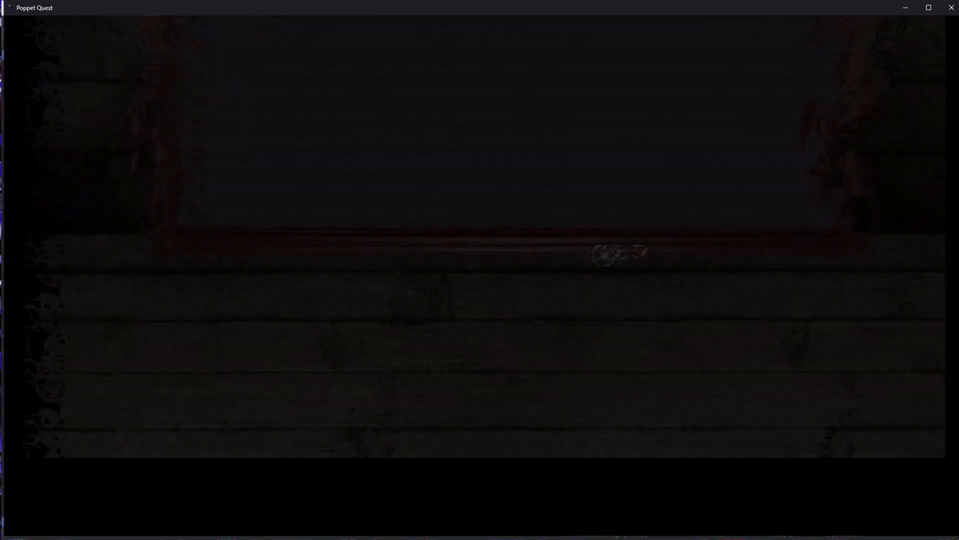
pyautogui.press('space')
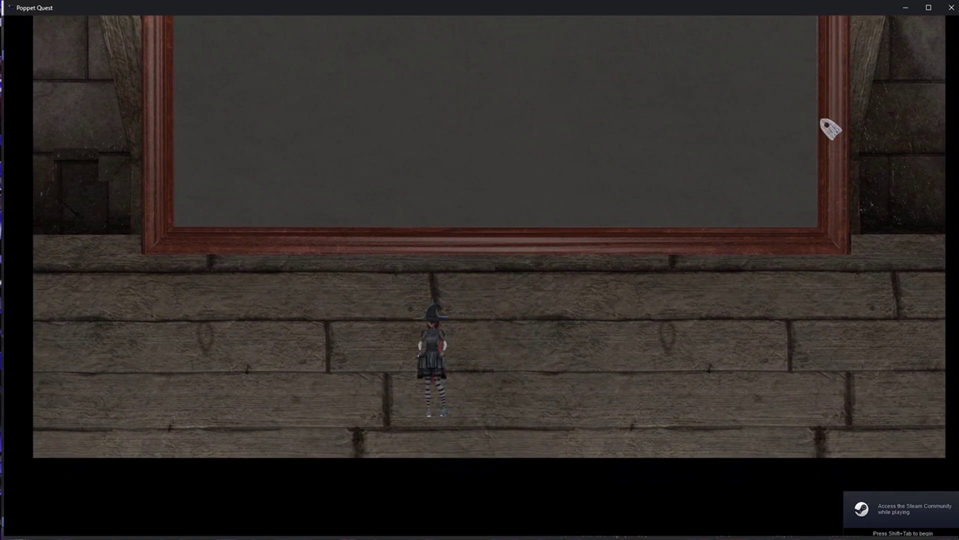
pyautogui.click(497, 300)
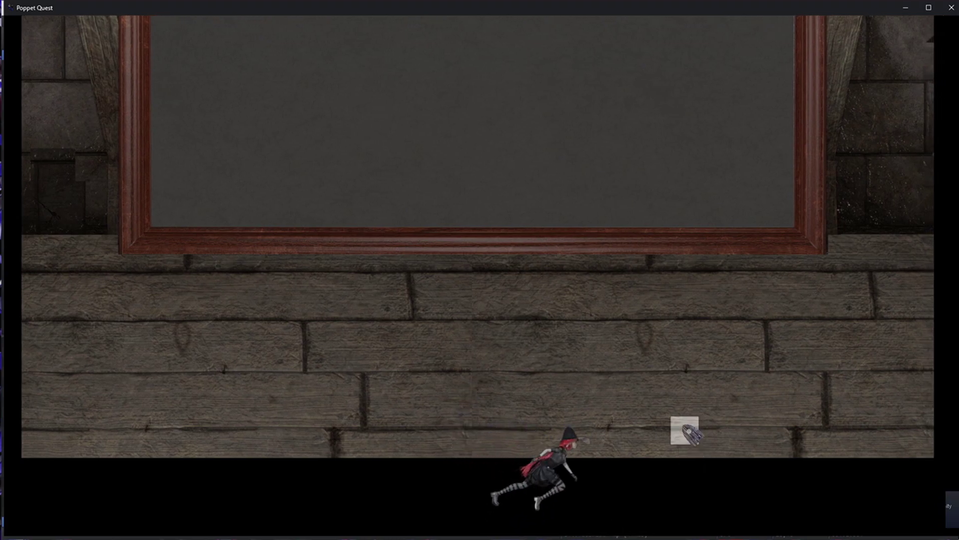
pyautogui.click(464, 147)
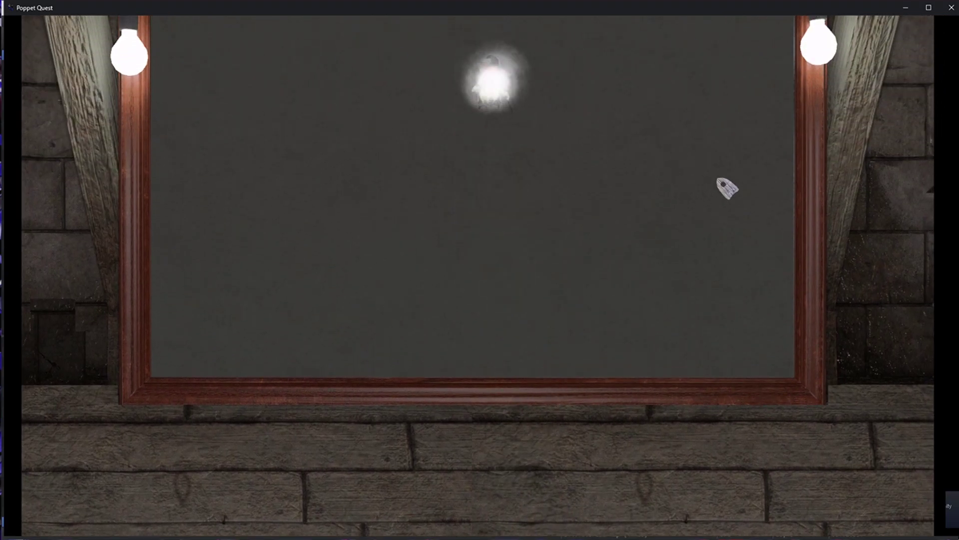
pyautogui.click(951, 8)
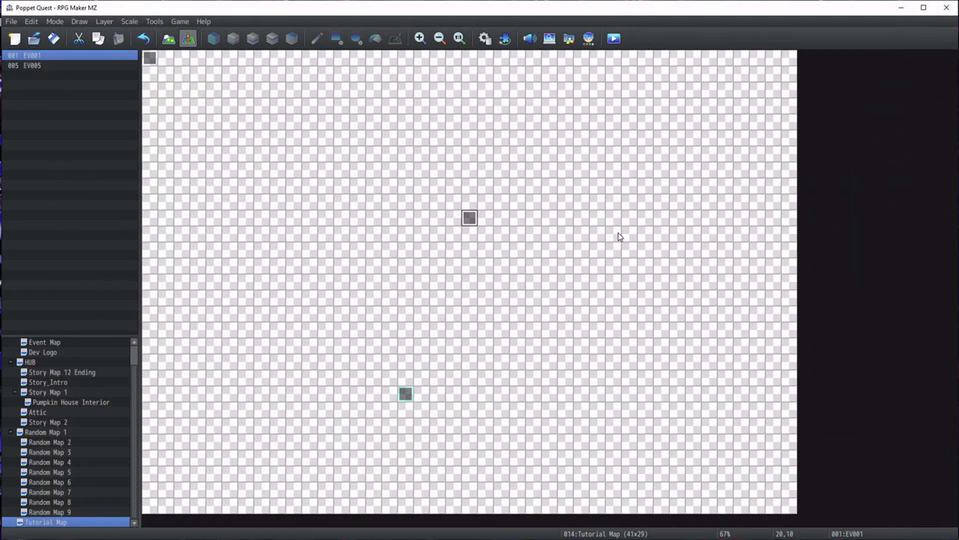
# - Move EV001 to tile 20,13 and playtest the map to check the frame's position, then close the game
pyautogui.moveTo(470, 268); pyautogui.dragTo(470, 267)
pyautogui.hotkey('alt', 'F4')
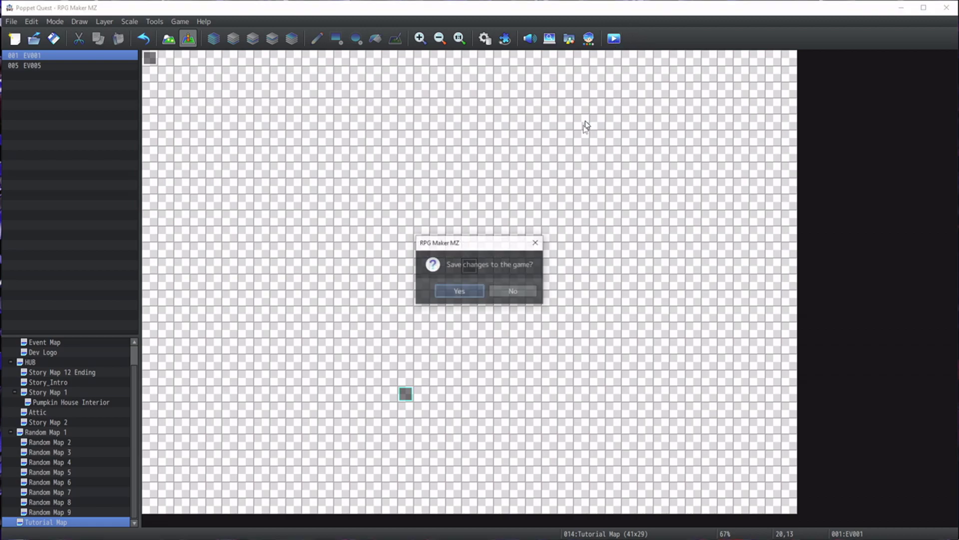
pyautogui.click(458, 291)
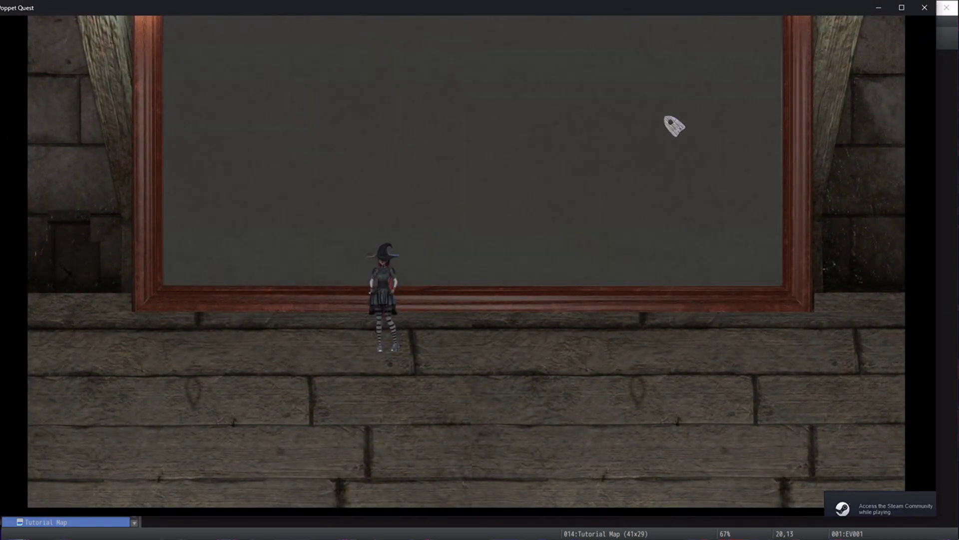
pyautogui.moveTo(482, 353)
pyautogui.mouseDown()
pyautogui.moveTo(484, 413)
pyautogui.moveTo(467, 444)
pyautogui.moveTo(464, 503)
pyautogui.moveTo(445, 500)
pyautogui.moveTo(528, 228)
pyautogui.moveTo(514, 171)
pyautogui.moveTo(471, 125)
pyautogui.moveTo(435, 53)
pyautogui.mouseUp()
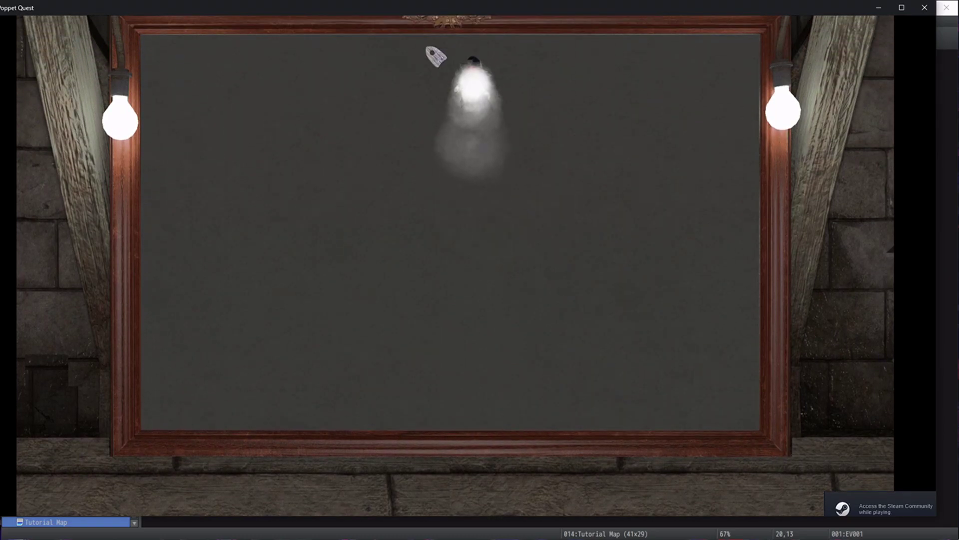
pyautogui.click(925, 7)
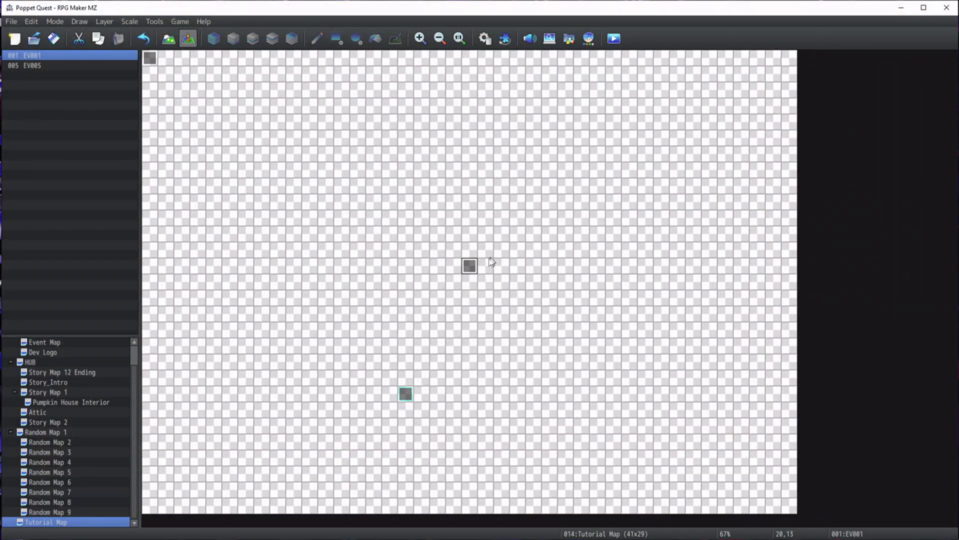
# - Move EV001 to tile 20,9 and insert the script $gameMap.setPEmitterPos(`background`, -24, 180) before its Erase Event command
pyautogui.moveTo(472, 203); pyautogui.dragTo(472, 203)
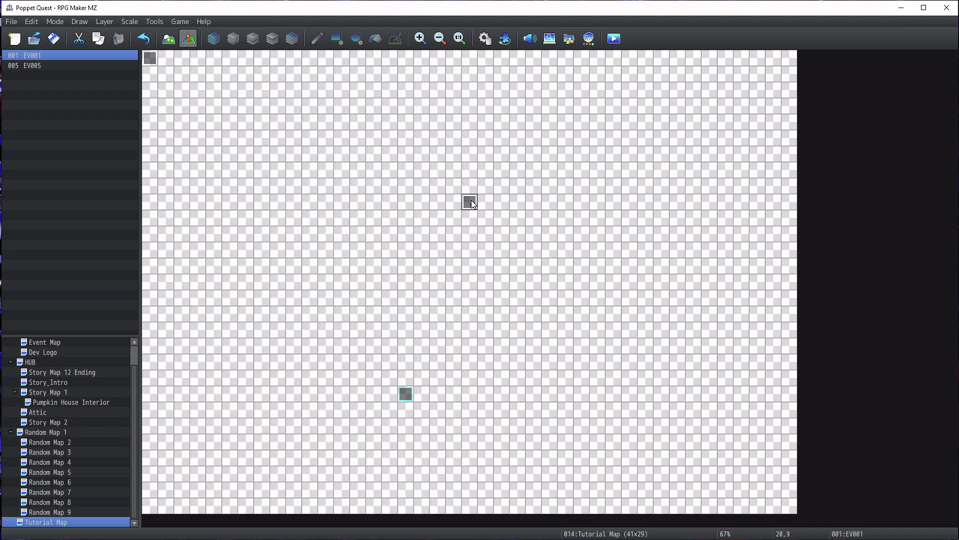
pyautogui.doubleClick(472, 203)
pyautogui.rightClick(468, 191)
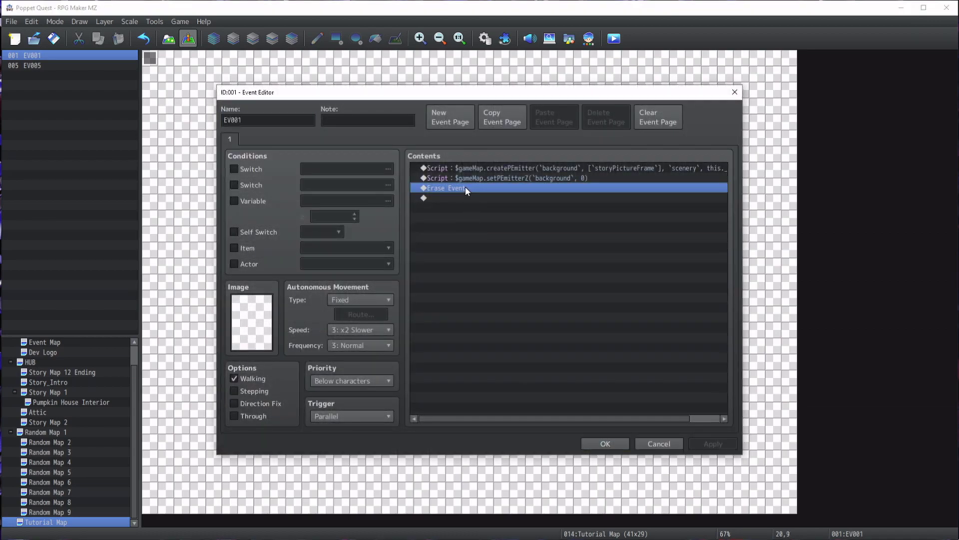
pyautogui.click(472, 193)
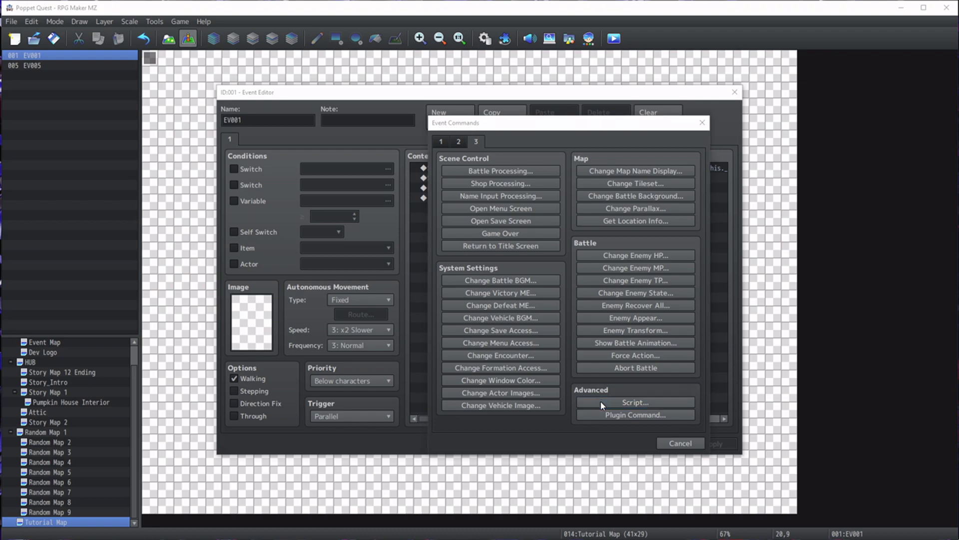
pyautogui.click(624, 402)
pyautogui.write('$gameMap.set')
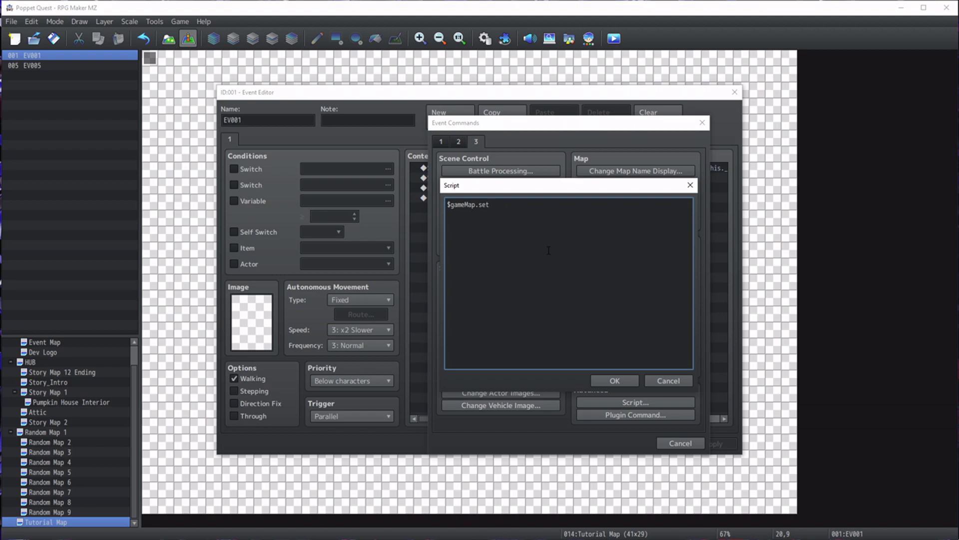
pyautogui.write('PEmitterPos(`background')
pyautogui.write('`, -24,')
pyautogui.write('180)')
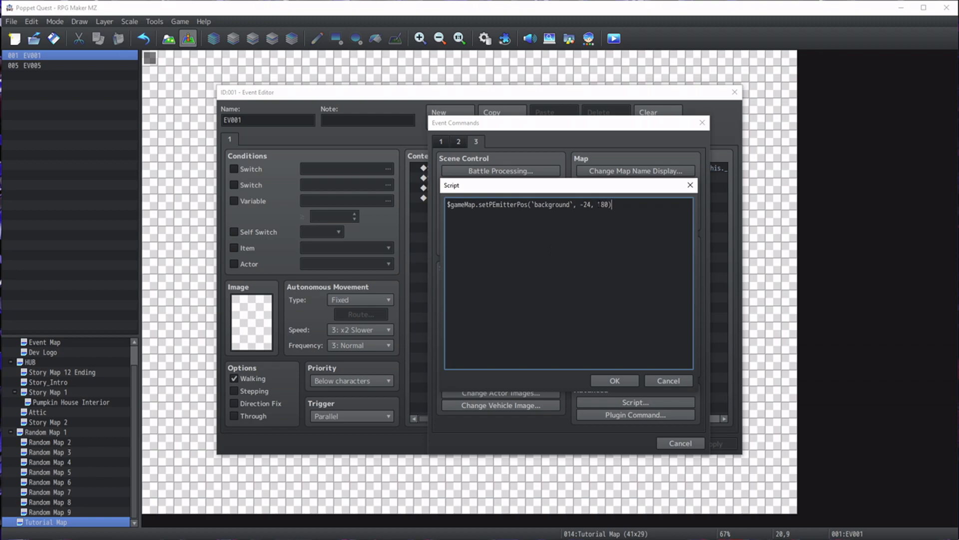
pyautogui.click(608, 381)
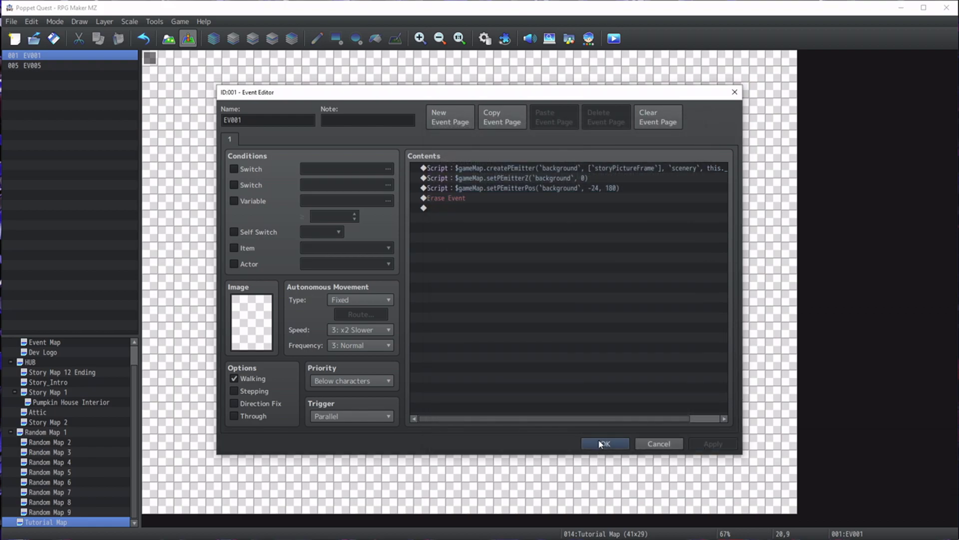
pyautogui.click(605, 443)
# - Move EV001 to tile 20,10 and playtest the map, walking the character down below the frame
pyautogui.click(615, 38)
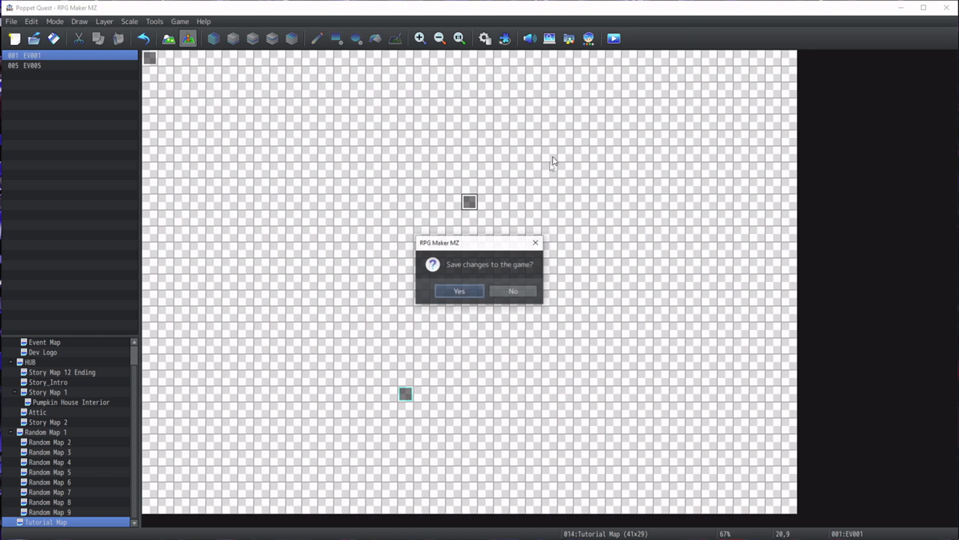
pyautogui.click(467, 290)
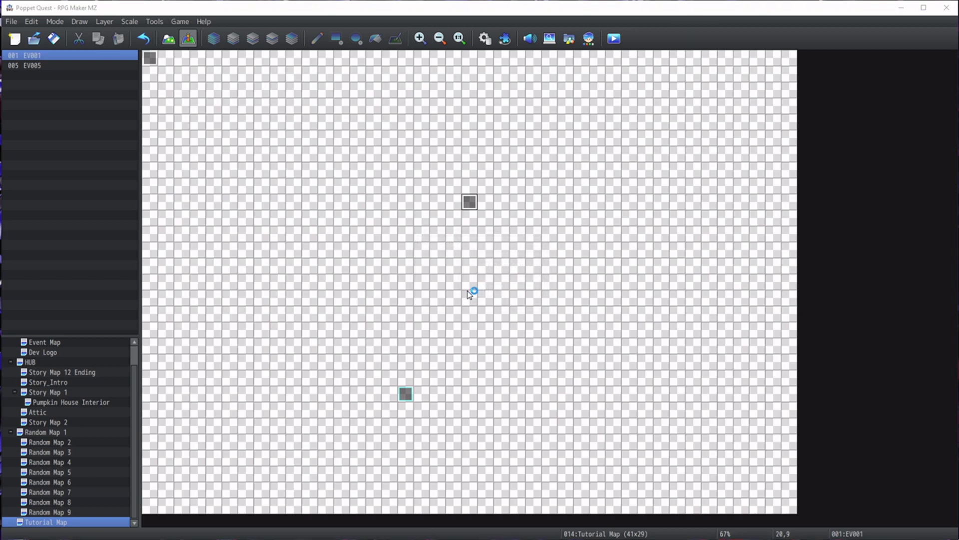
pyautogui.press('Down')
pyautogui.hotkey('ctrl', 'r')
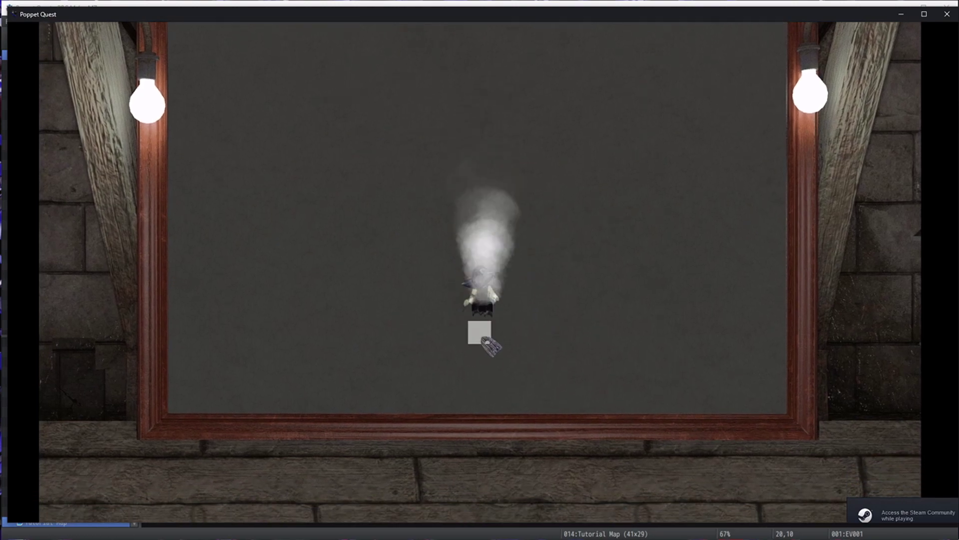
pyautogui.click(499, 437)
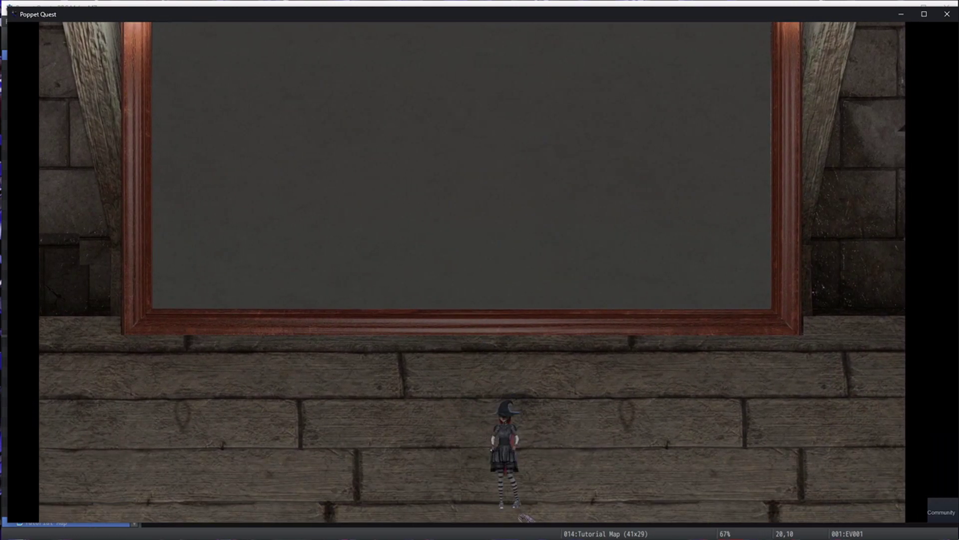